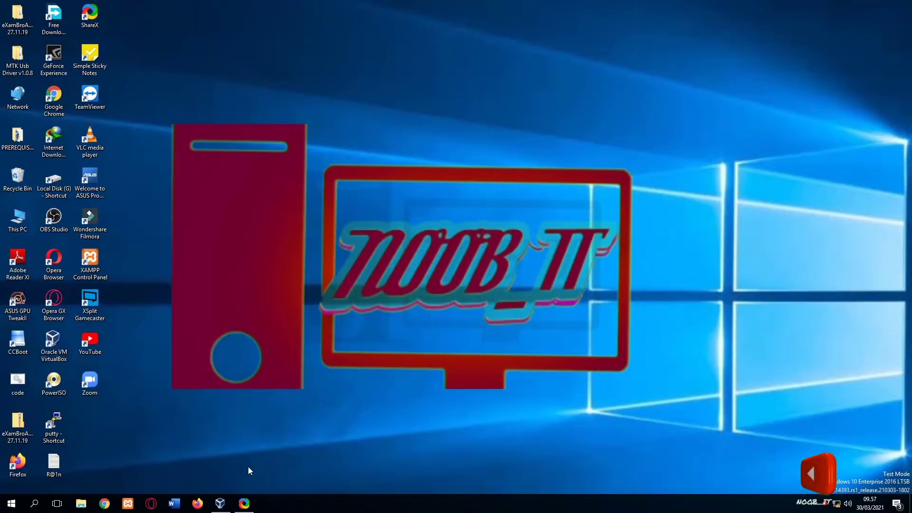
Switch to VirtualBox and start a new virtual machine named "windows 10 pro 64 bit" with version Windows 10 (64-bit).
mouse_move(227, 502)
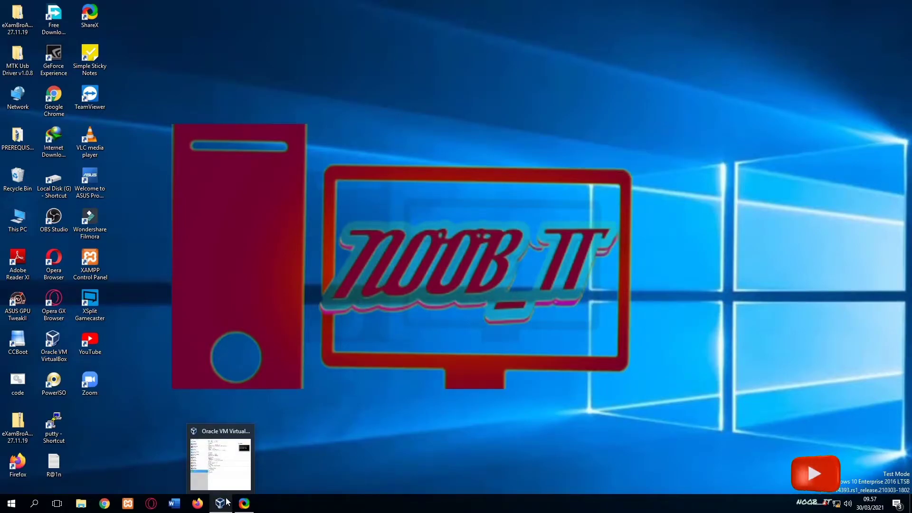
click(226, 501)
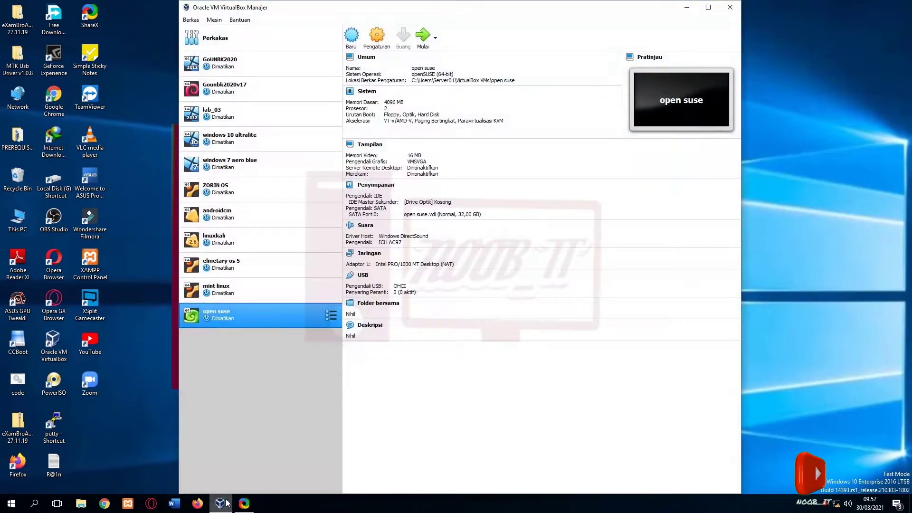
click(351, 36)
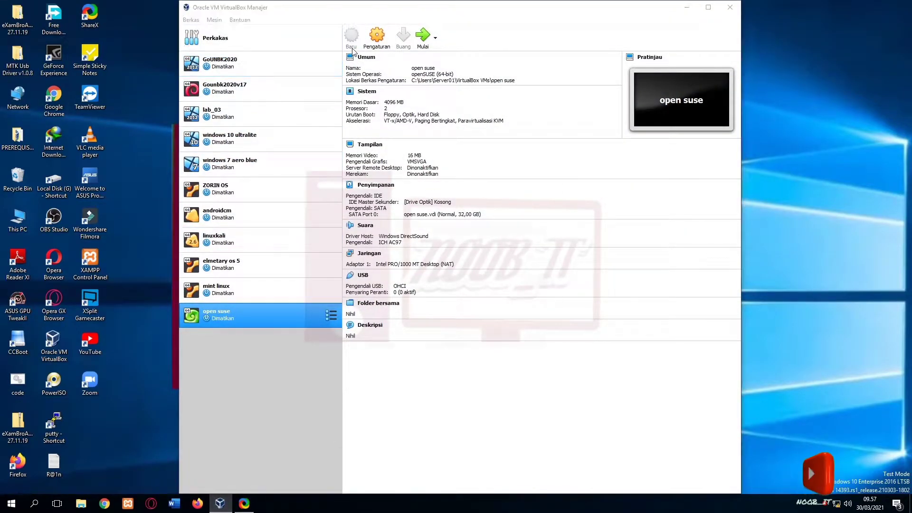
text(wi)
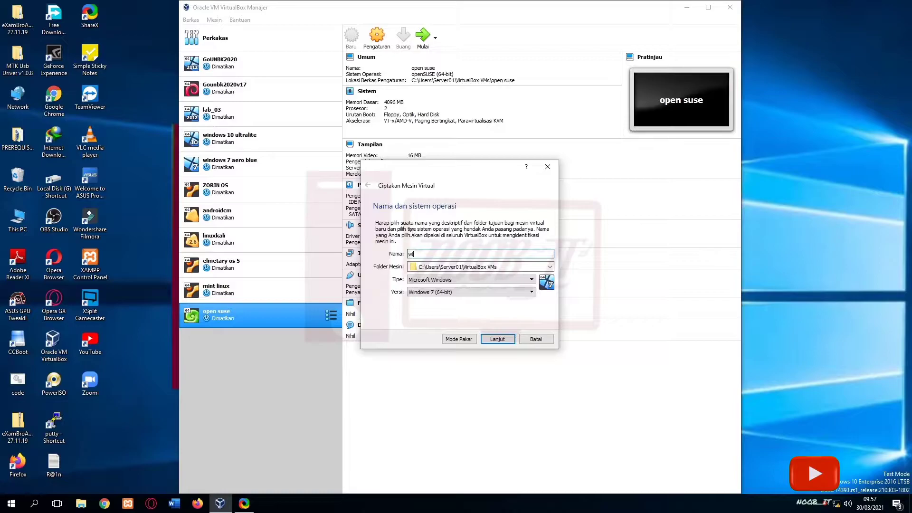
text(ndows 10 pro)
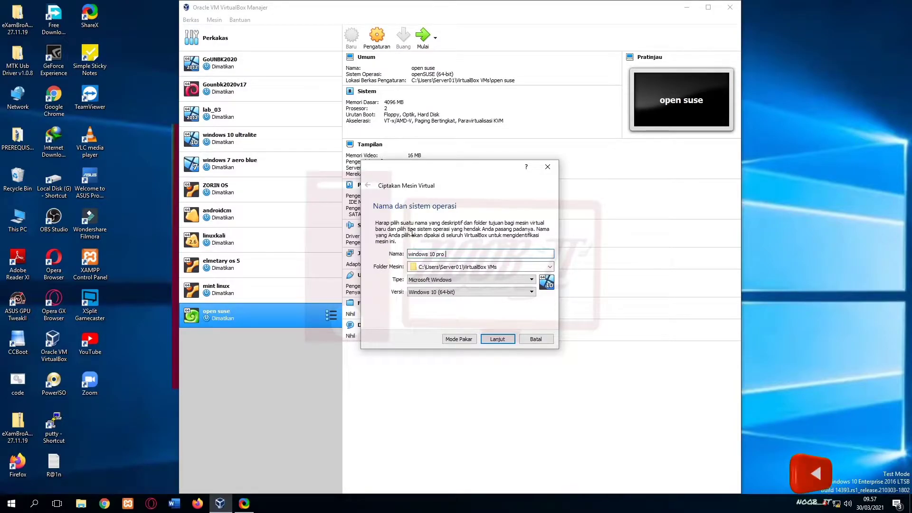
text( 64 bit)
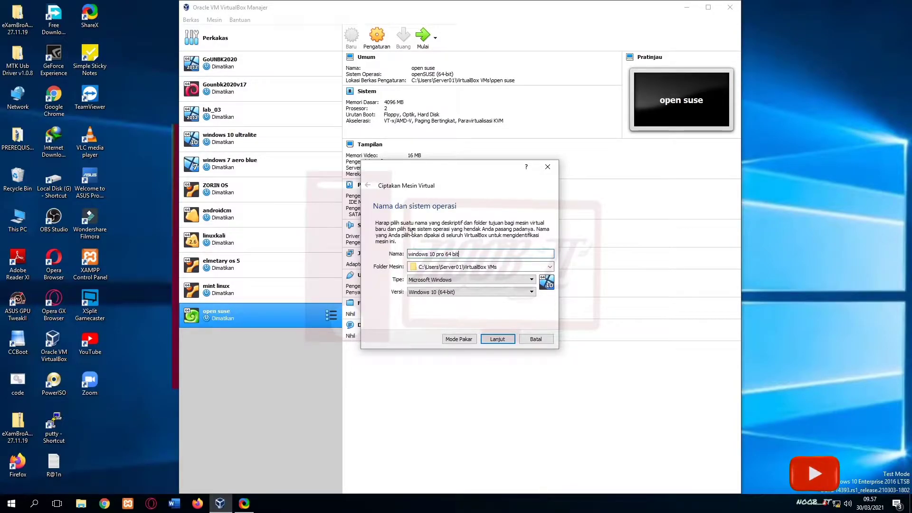
click(498, 340)
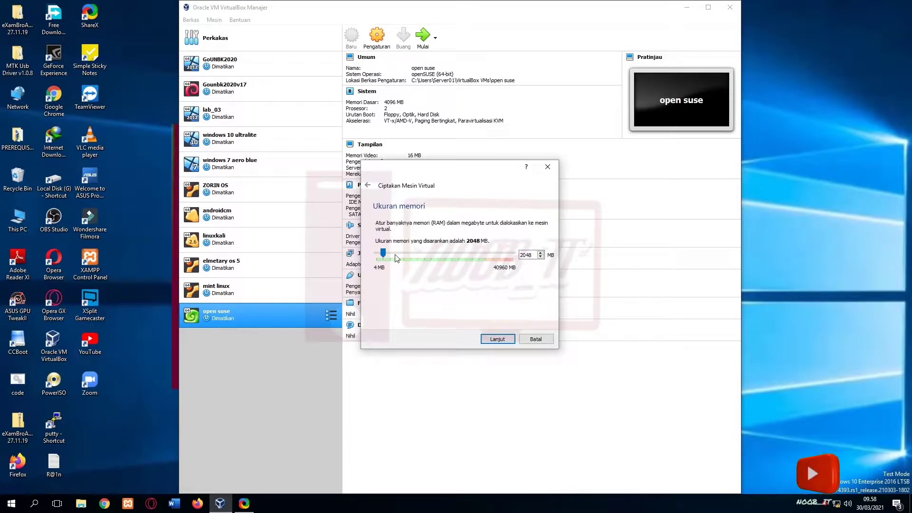
Give the new machine 2048 MB of memory and create a dynamically allocated 50 GB VDI hard disk for it.
click(497, 339)
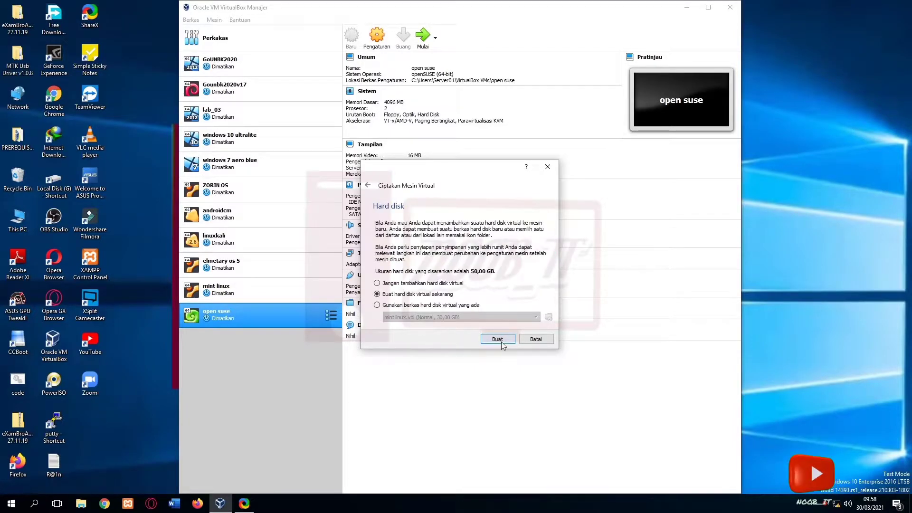
click(497, 339)
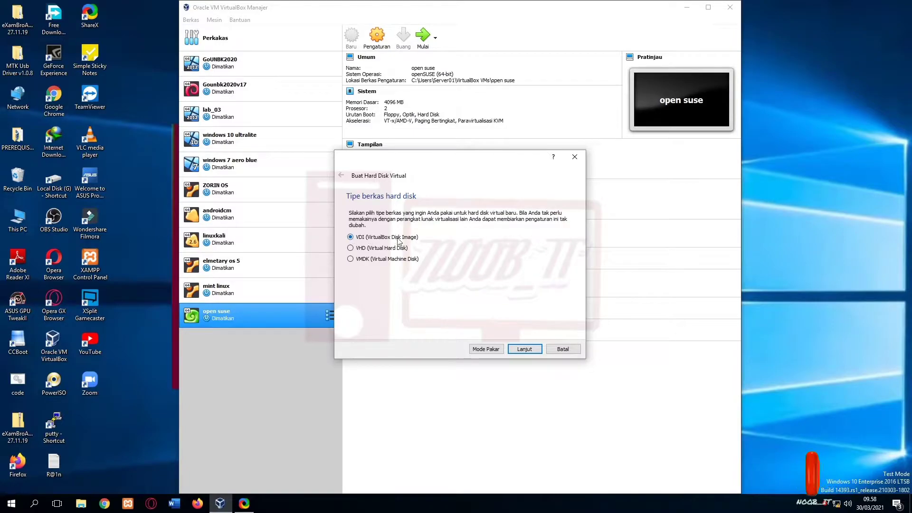
click(524, 348)
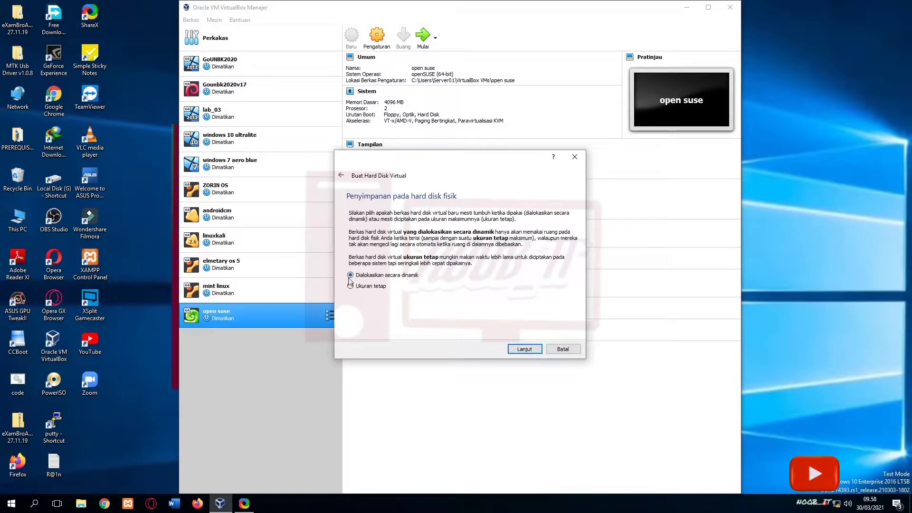
click(531, 350)
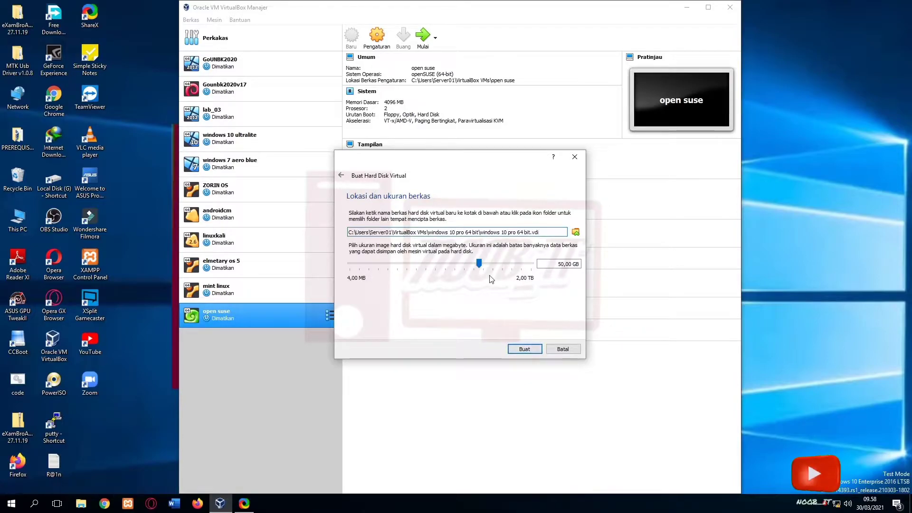
click(521, 344)
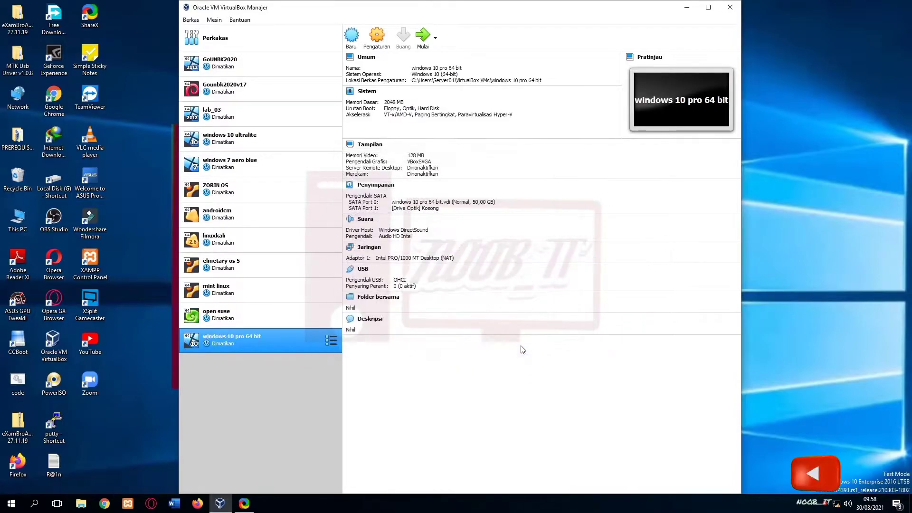
Set the processor count to 2 in the new virtual machine's system settings.
click(373, 43)
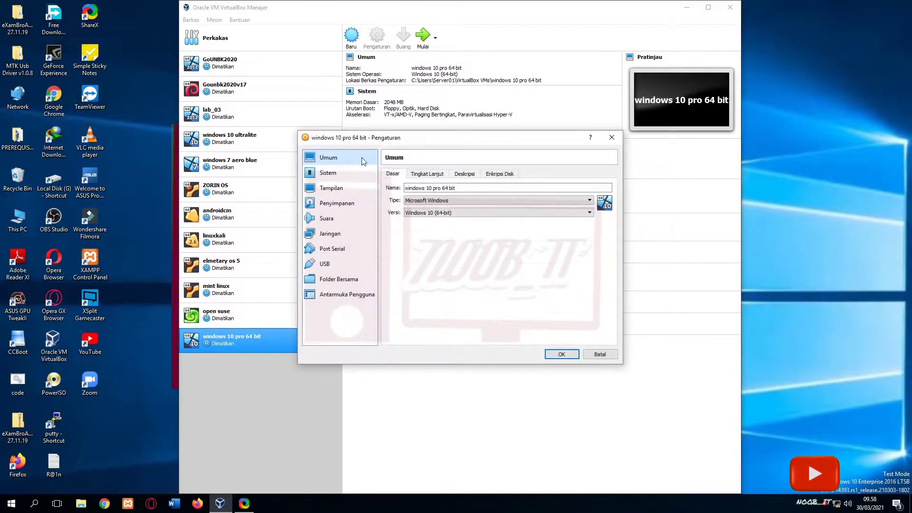
click(354, 173)
click(437, 174)
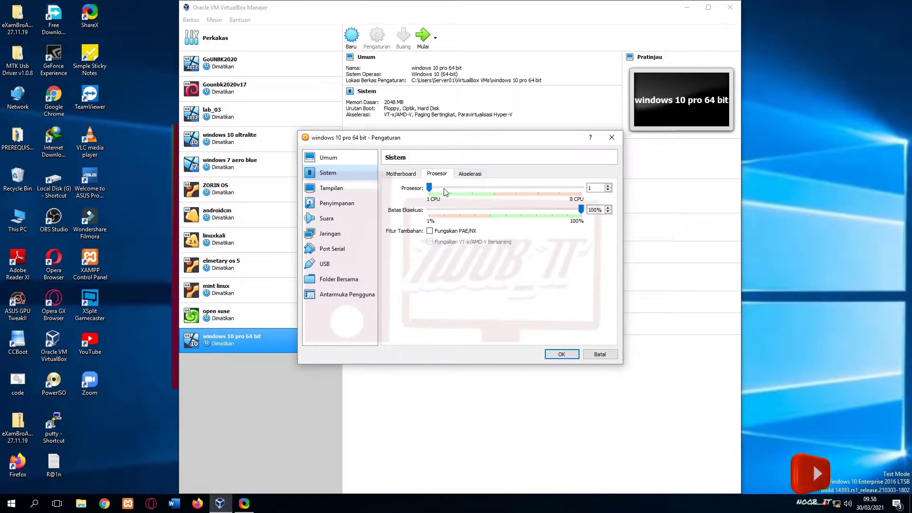
Load en_windows_10_pro_10240_x64_dvd.iso from the win10 folder inside microsoft windows on Local Disk (I:) into the machine's empty optical drive and save the settings.
click(332, 203)
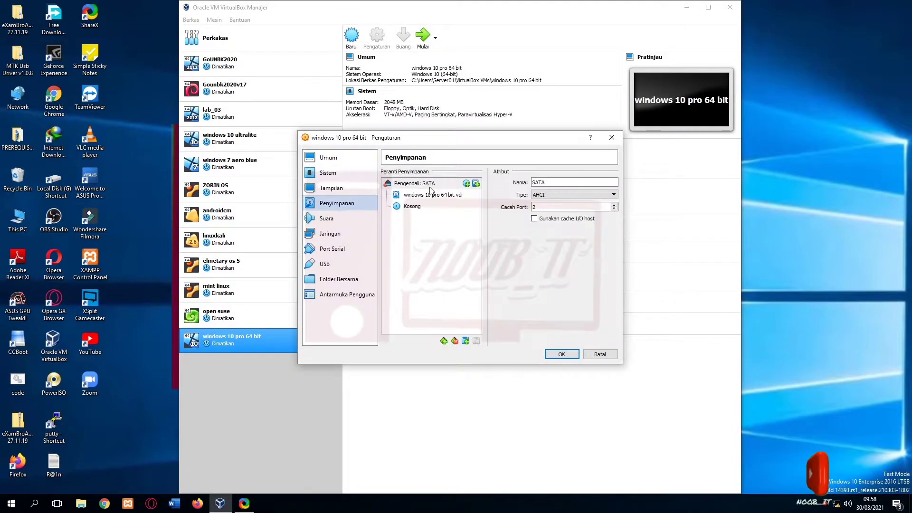
click(425, 196)
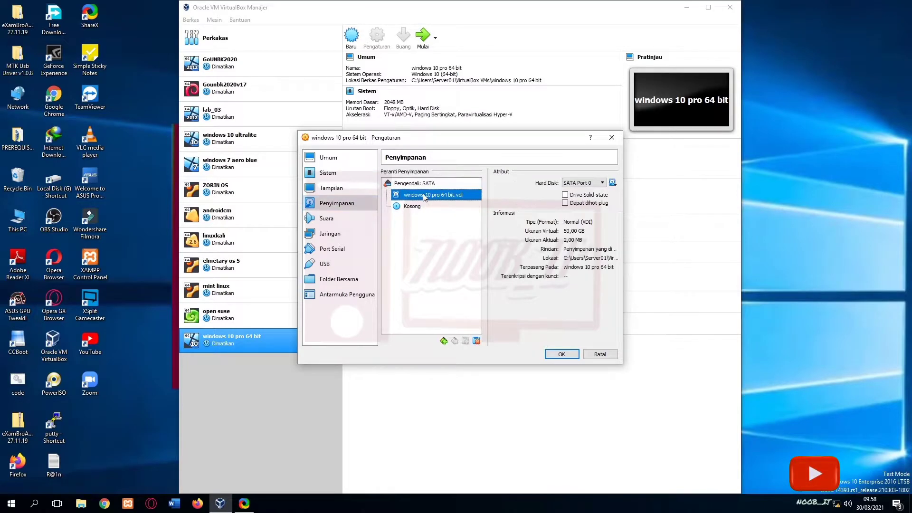
click(400, 207)
click(613, 183)
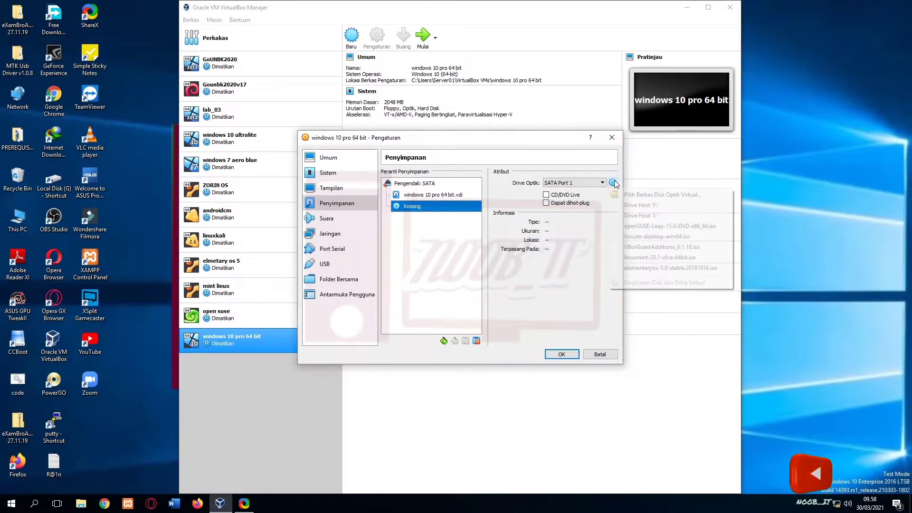
click(634, 195)
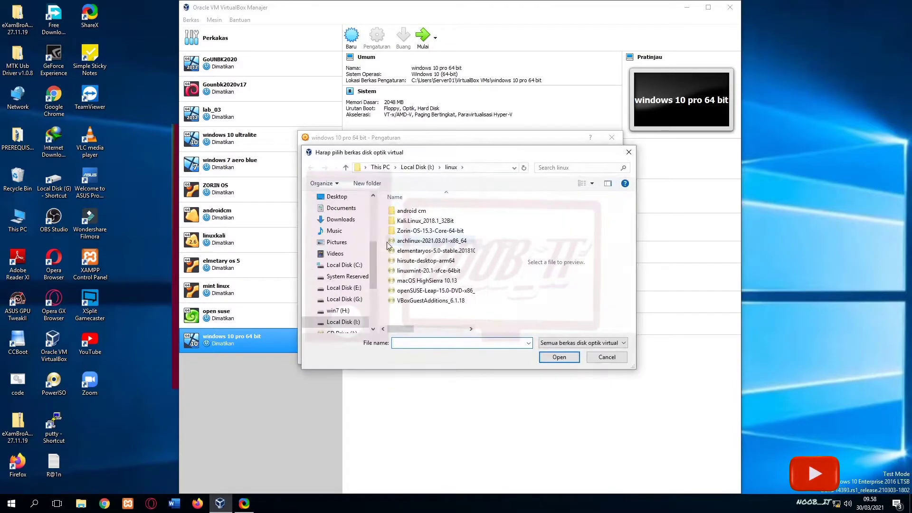
click(408, 168)
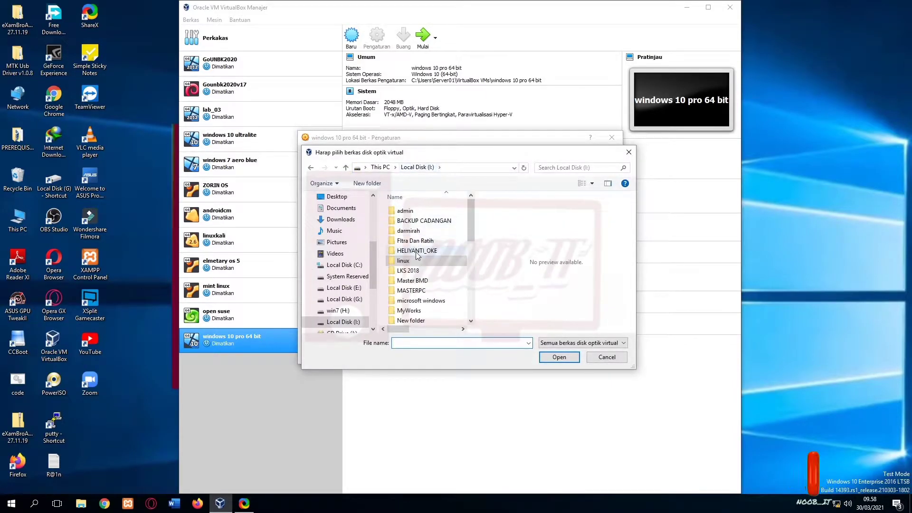
click(413, 302)
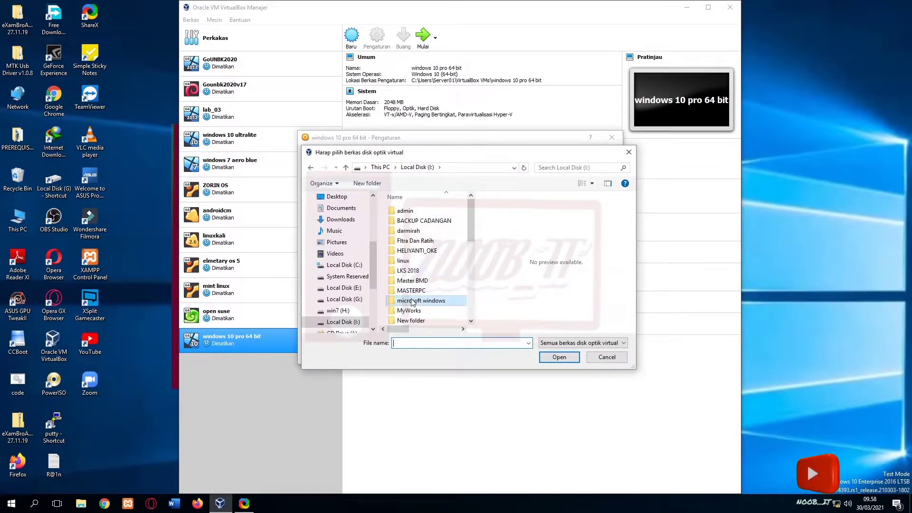
double_click(413, 303)
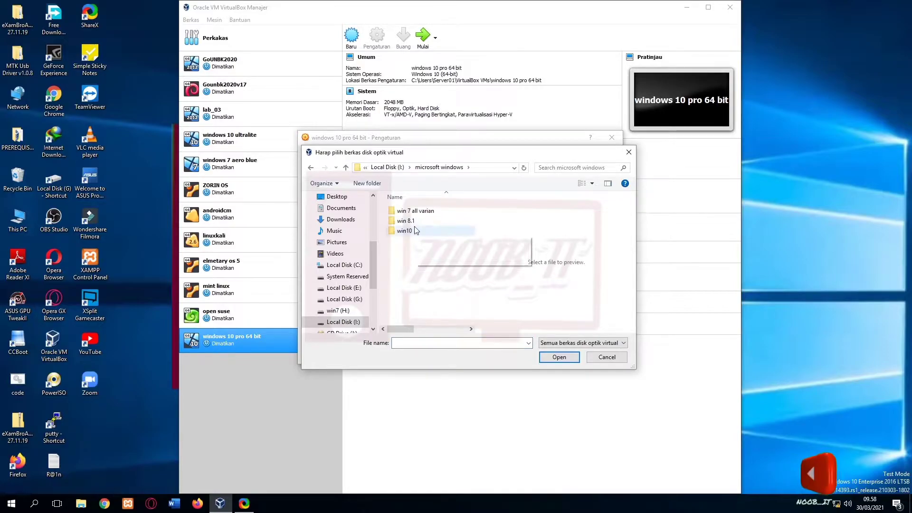
double_click(414, 231)
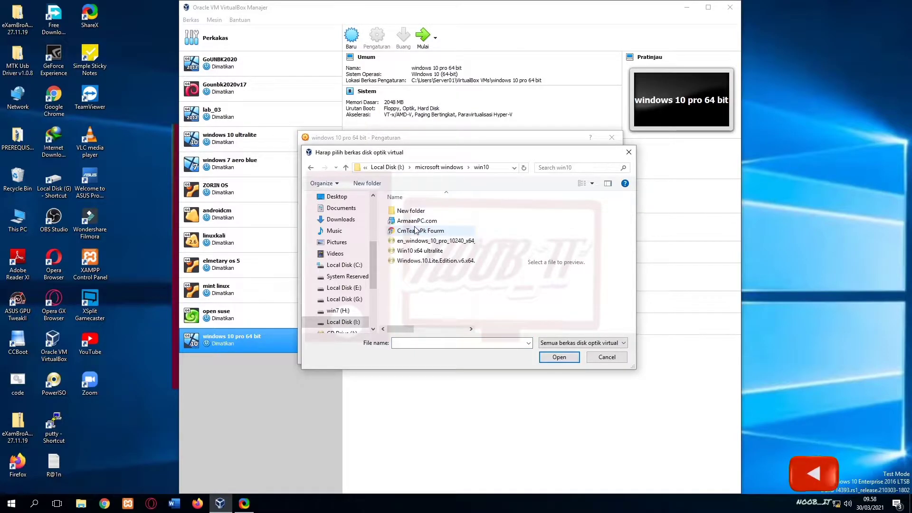
click(434, 240)
click(545, 356)
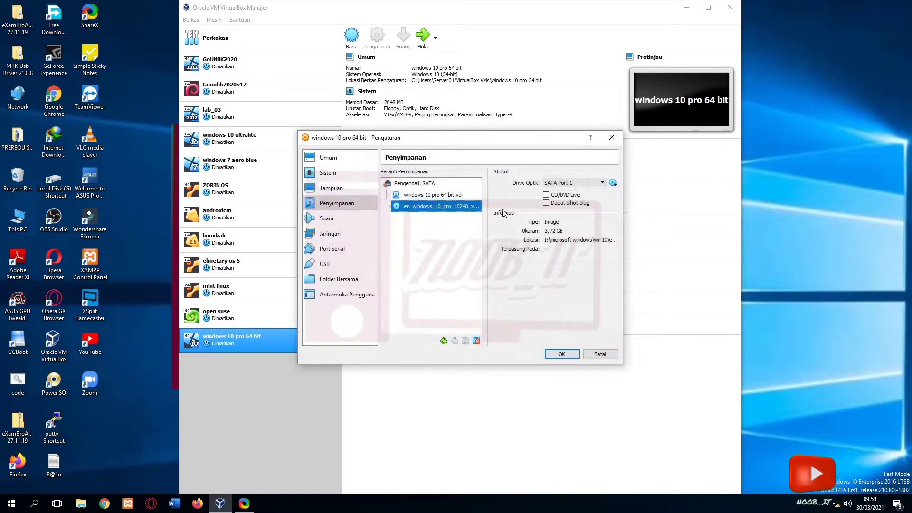
click(568, 355)
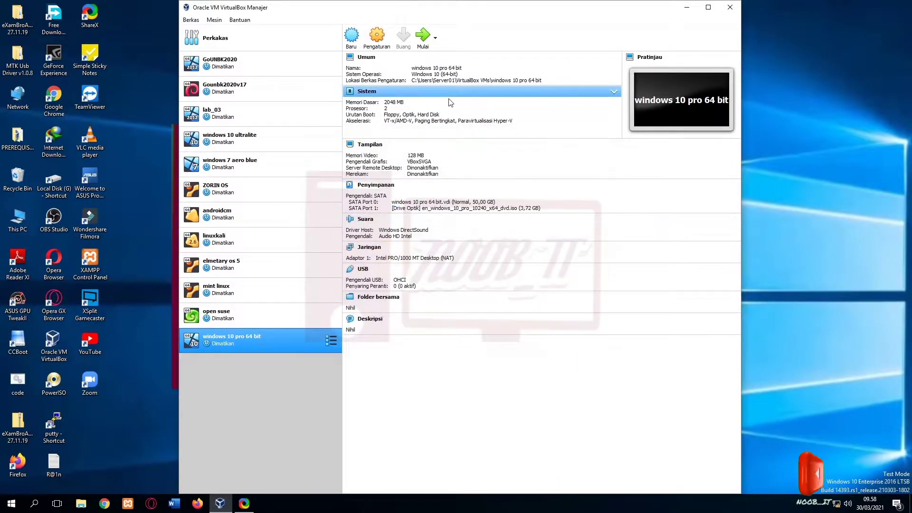
Start the windows 10 pro 64 bit virtual machine, then reposition and enlarge its window.
click(423, 36)
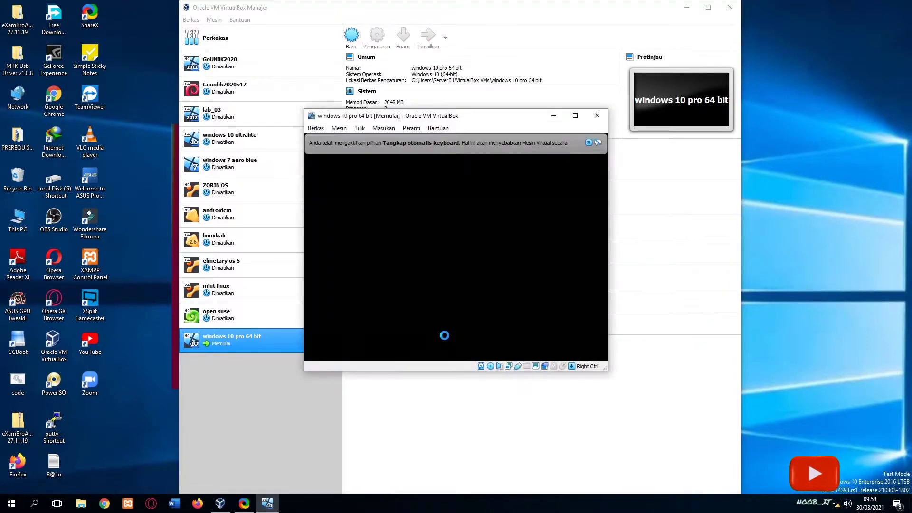
click(589, 142)
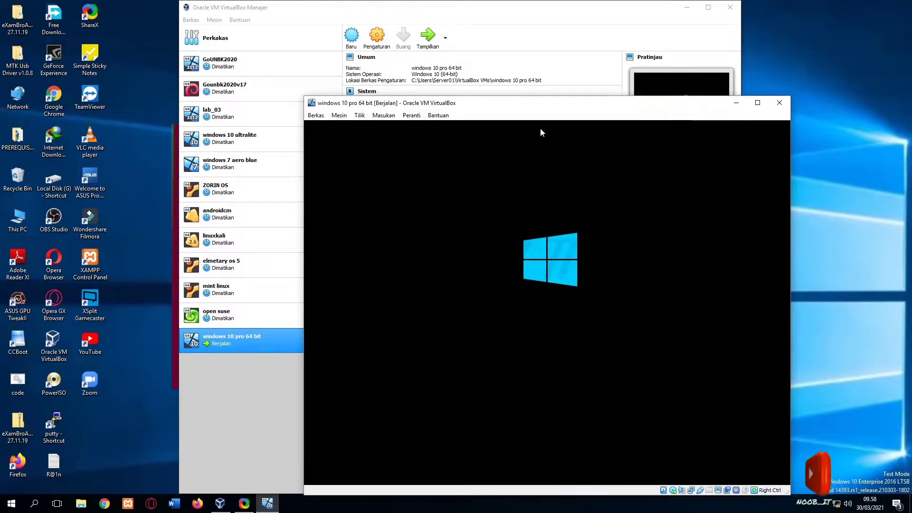
drag(539, 106, 427, 19)
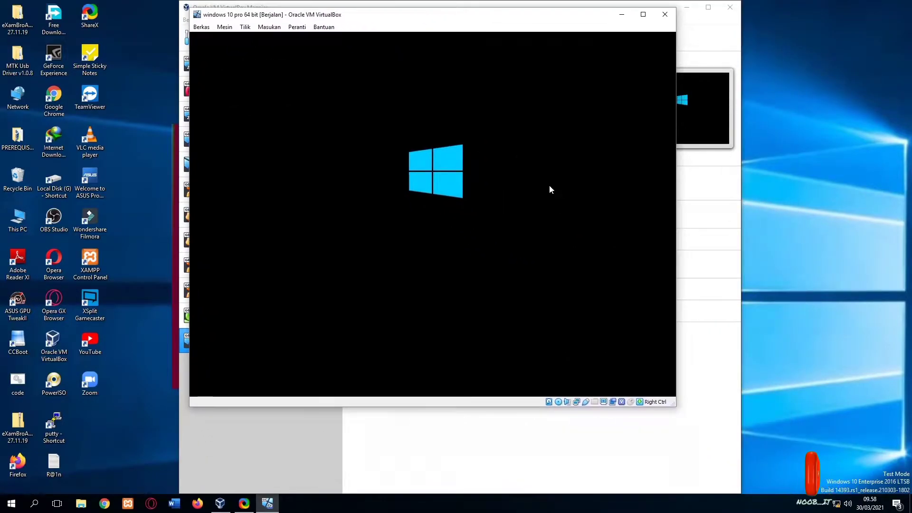
drag(673, 408, 714, 459)
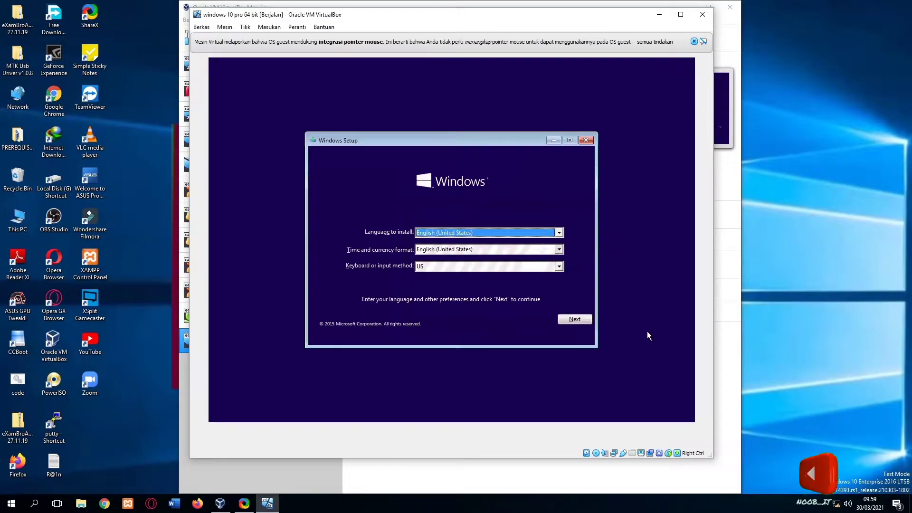
Keep English (United States) as the install language, set the time and currency format to Indonesian (Indonesia), and continue Windows Setup.
click(560, 235)
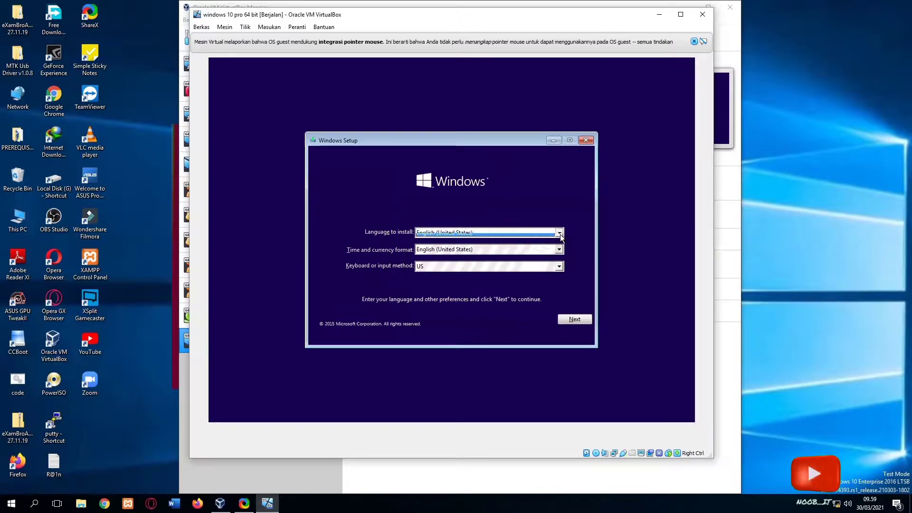
click(560, 235)
click(548, 249)
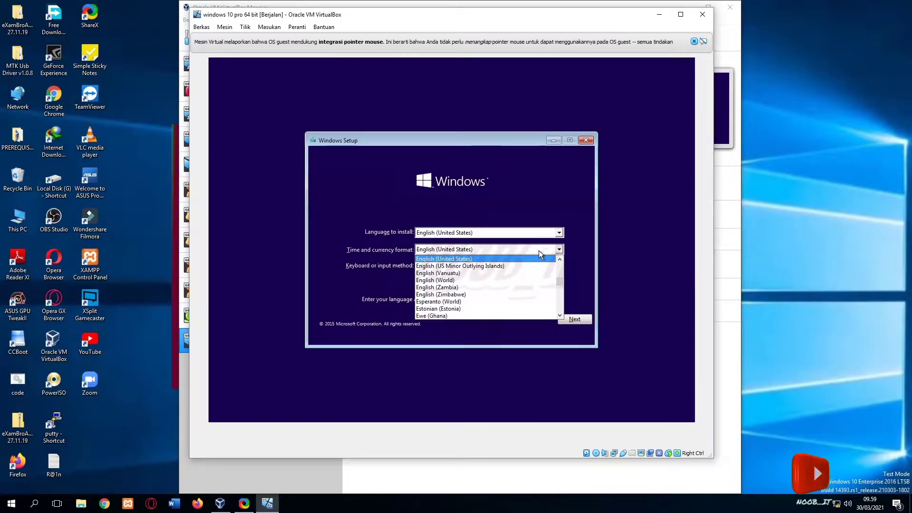
key(i)
key(c)
key(Down)
key(Down)
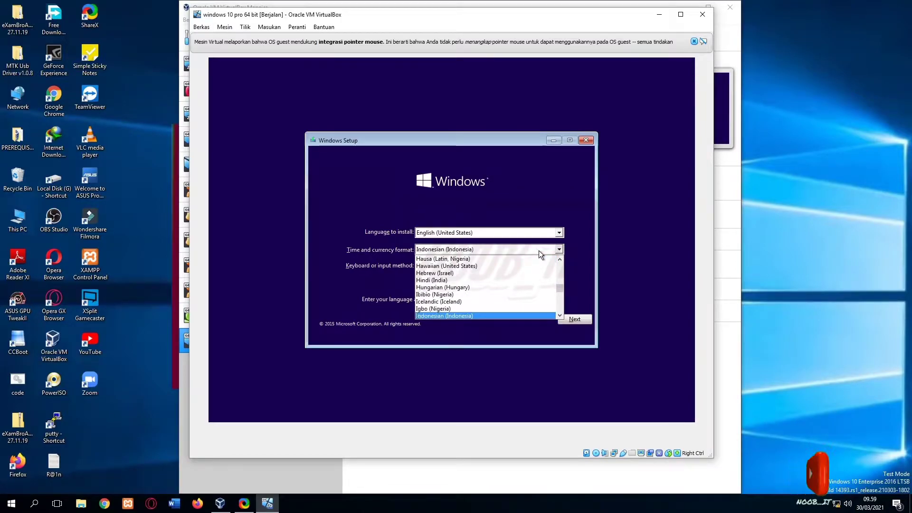
click(463, 313)
click(583, 316)
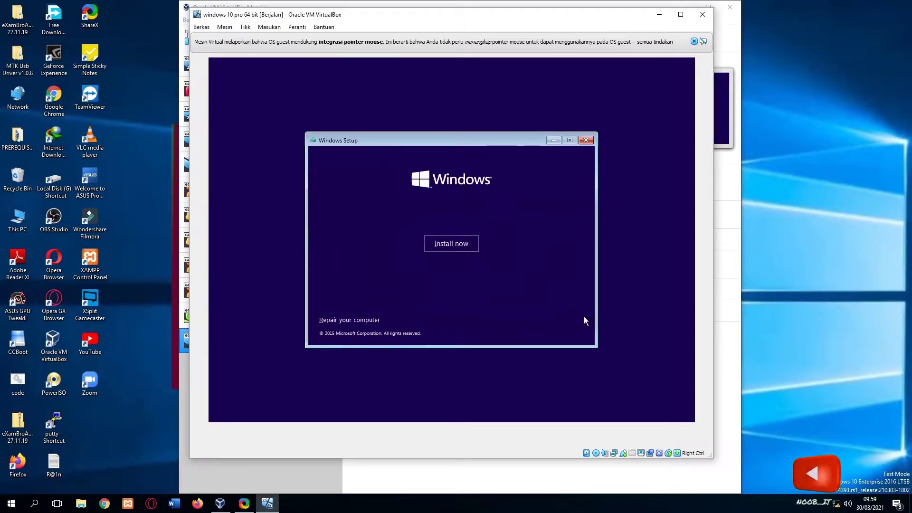
Begin the Windows installation by accepting the license terms and choosing the "Custom: Install Windows only (advanced)" type.
click(470, 250)
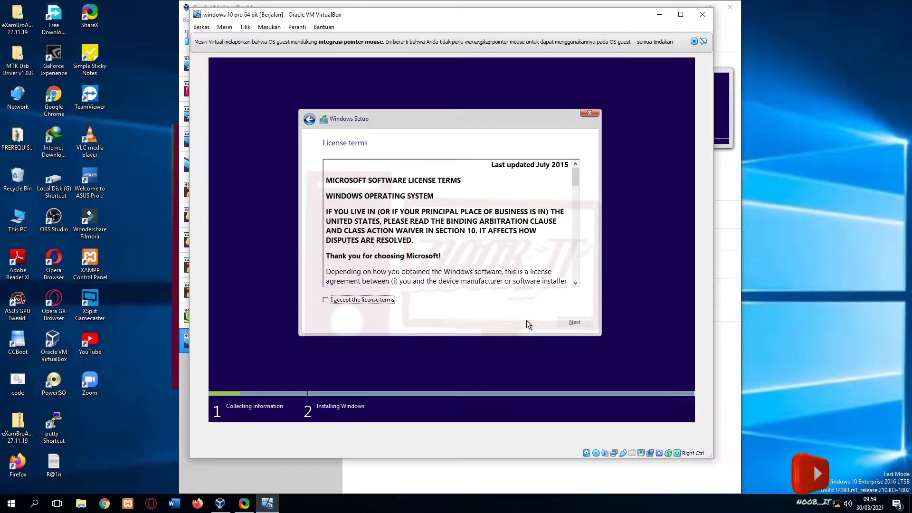
click(331, 302)
click(567, 323)
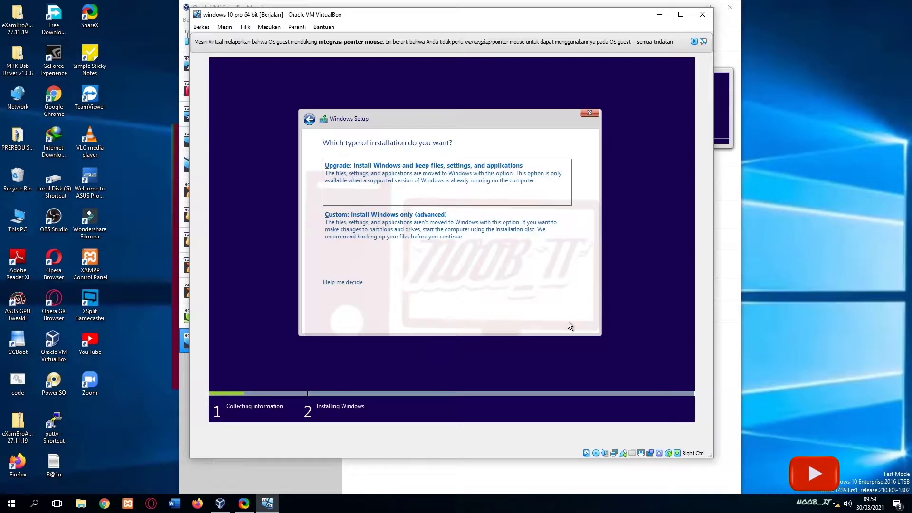
click(372, 227)
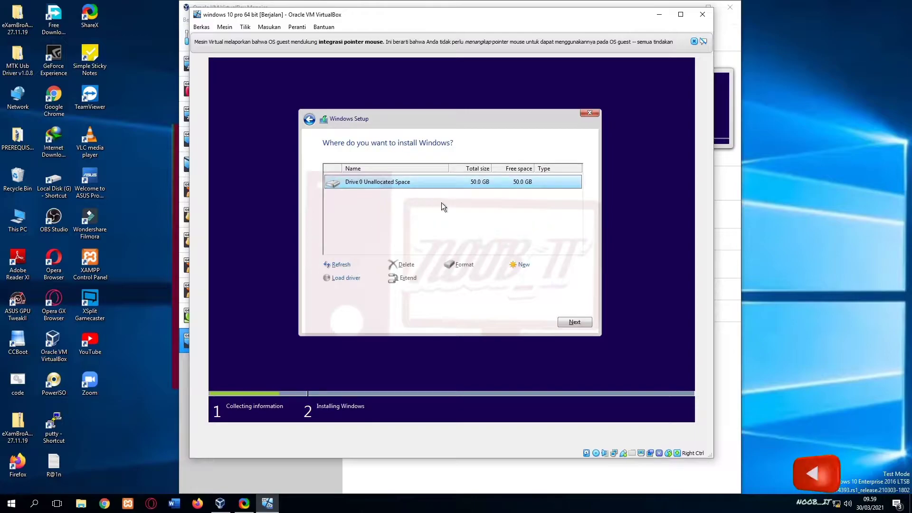
Create a 25200 MB partition in Drive 0's unallocated space and allow Windows to add its system partitions.
click(518, 269)
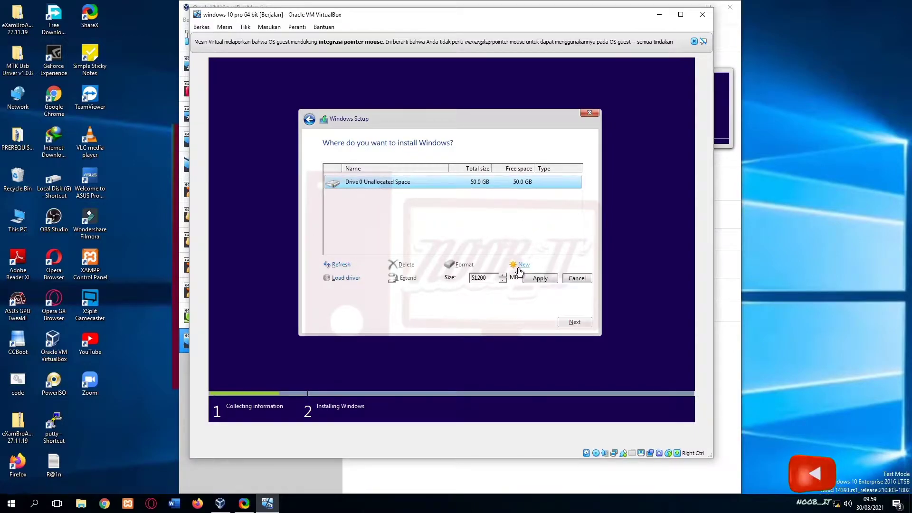
click(475, 278)
key(BackSpace)
key(BackSpace)
text(25)
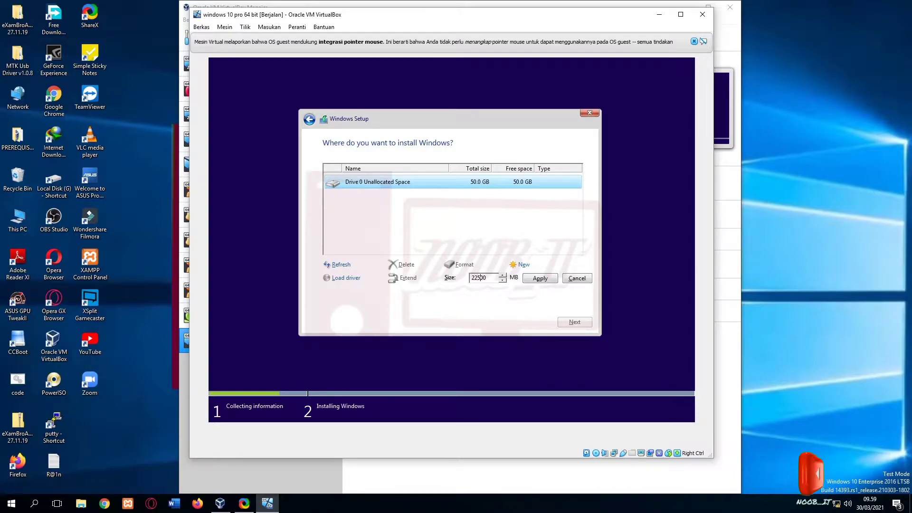
key(BackSpace)
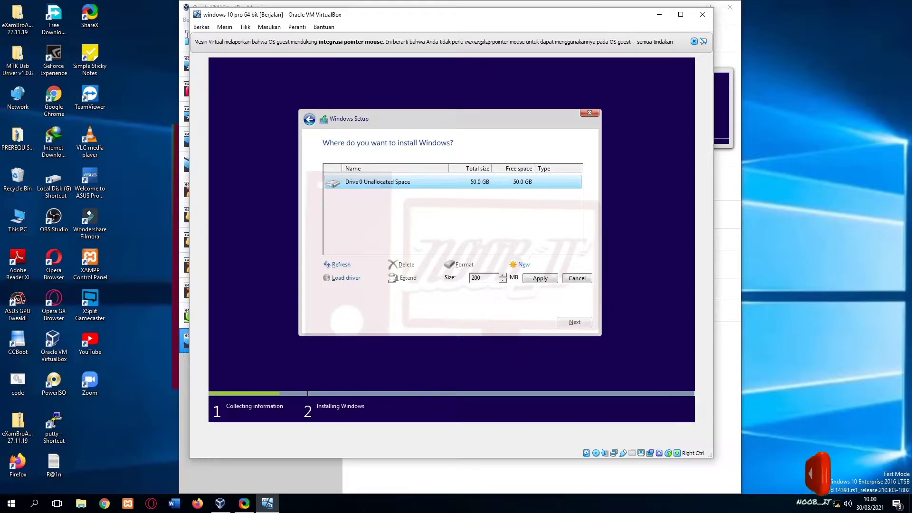
text(52)
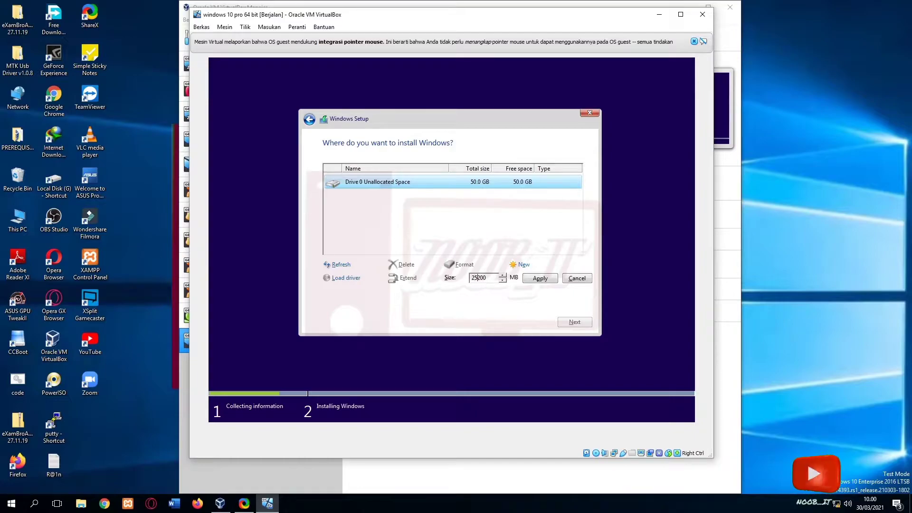
click(539, 279)
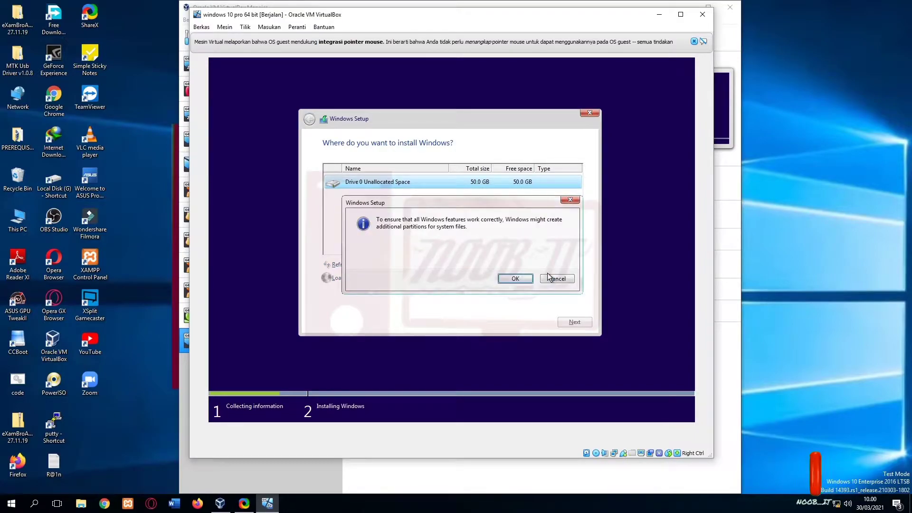
click(517, 282)
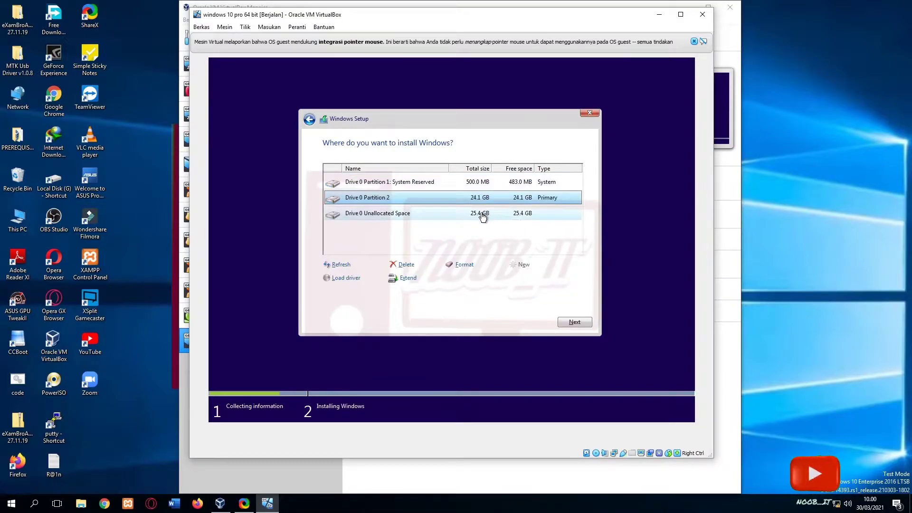
Create a partition from all the remaining unallocated space on Drive 0 and format it.
click(483, 217)
click(521, 264)
click(537, 277)
click(461, 264)
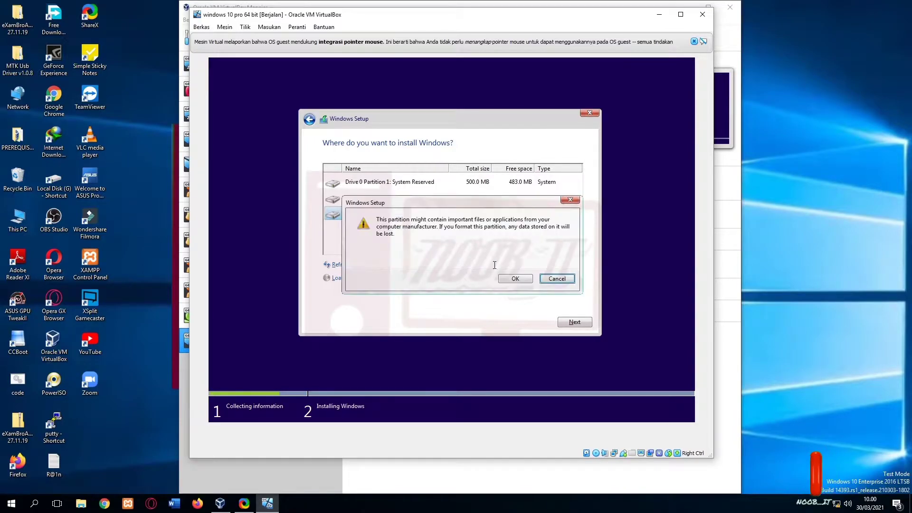
click(514, 279)
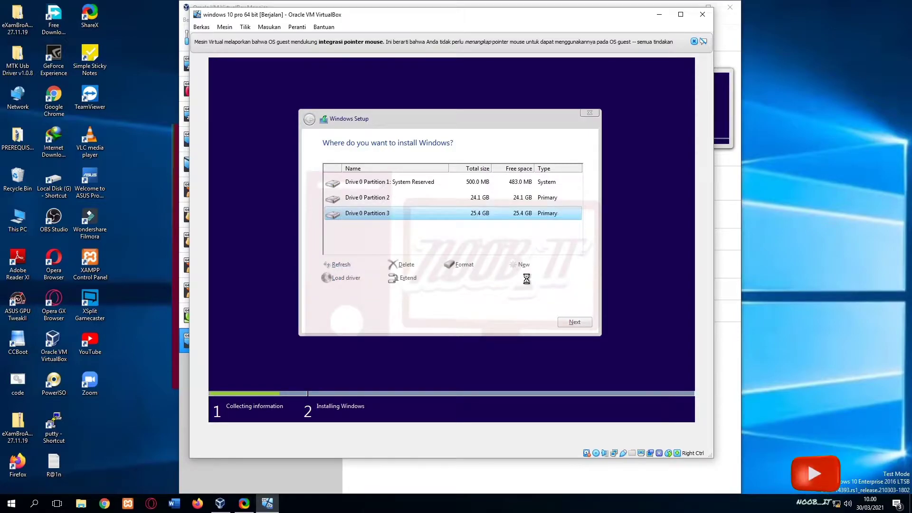
Choose Drive 0 Partition 3 as the install location and start installing Windows on it.
click(540, 201)
click(540, 216)
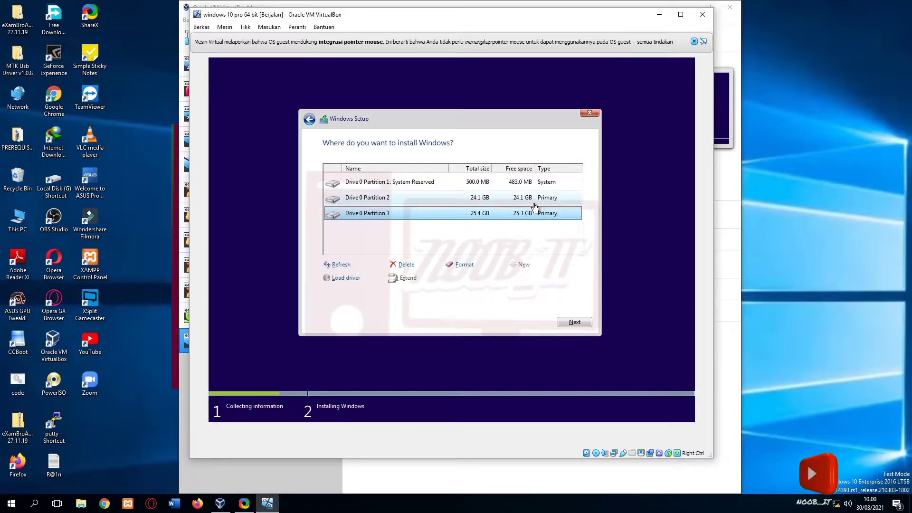
click(575, 323)
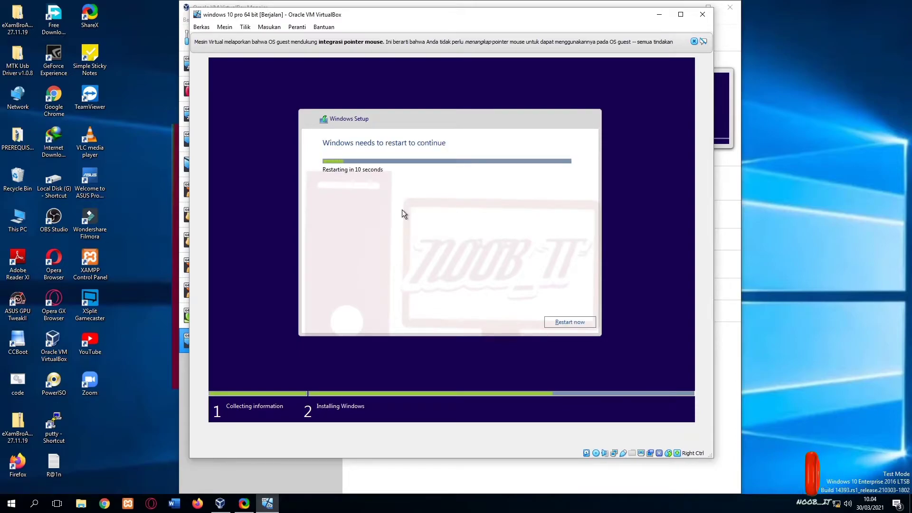
Restart the virtual machine immediately and unmount en_windows_10_pro_10240_x64_dvd.iso from its optical drive.
click(568, 323)
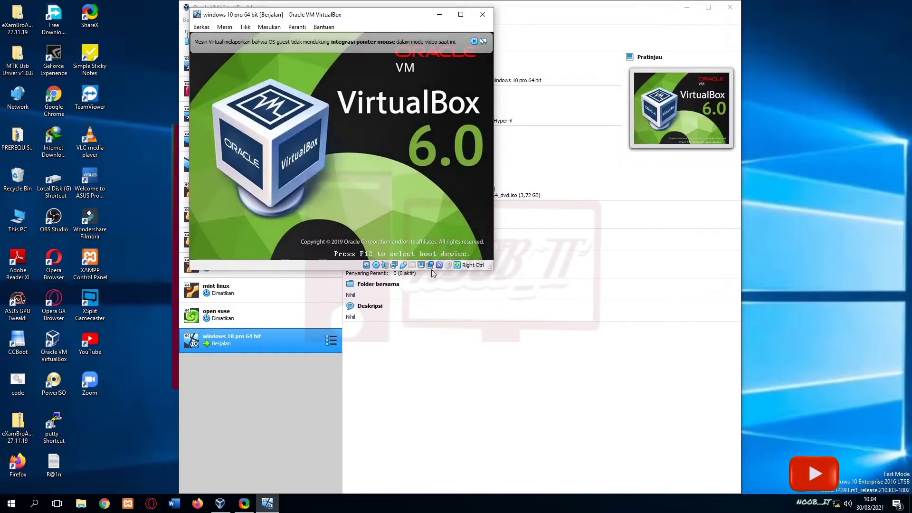
click(376, 265)
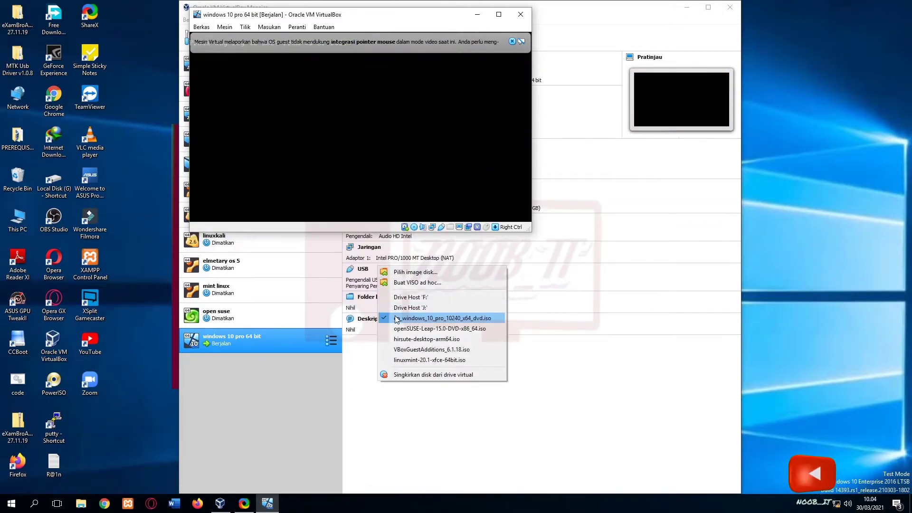
click(396, 317)
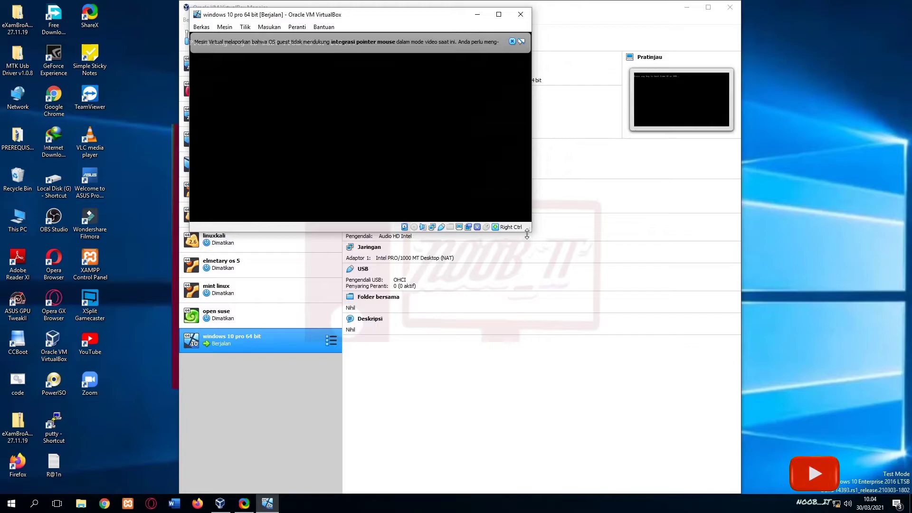
Enlarge the virtual machine's window to fit the guest screen and dismiss the mouse pointer integration notice.
drag(527, 233, 692, 417)
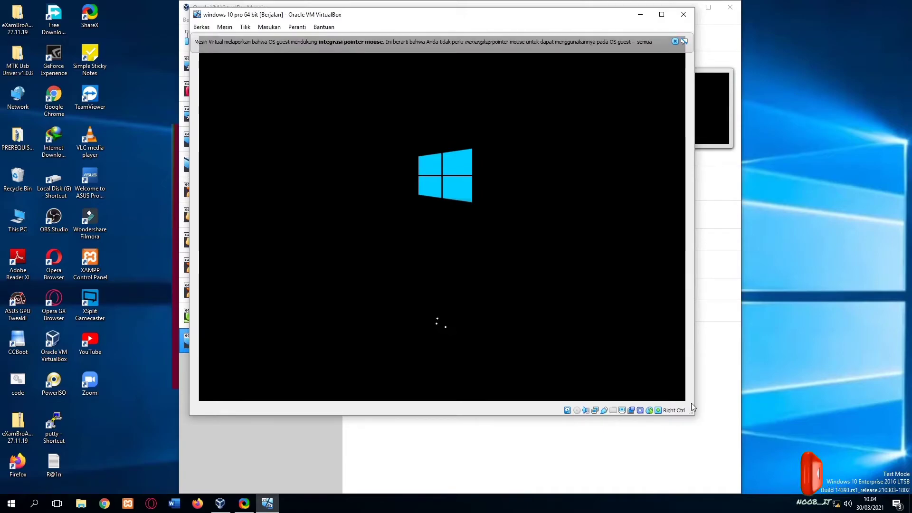
drag(693, 413, 711, 416)
drag(726, 420, 731, 422)
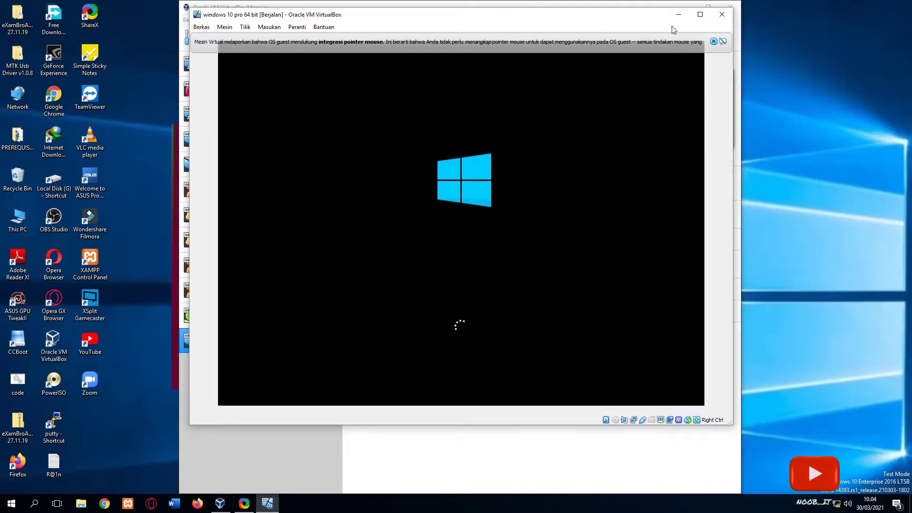
click(714, 41)
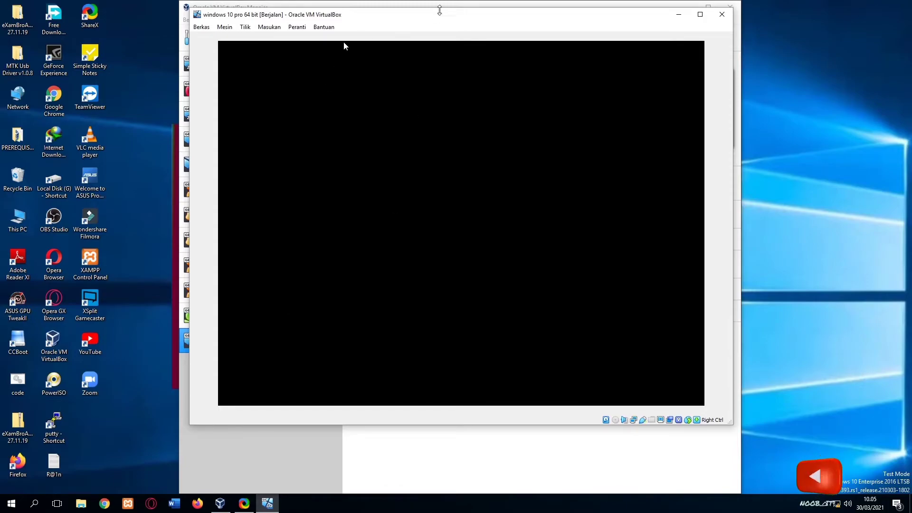
right_click(840, 166)
click(840, 197)
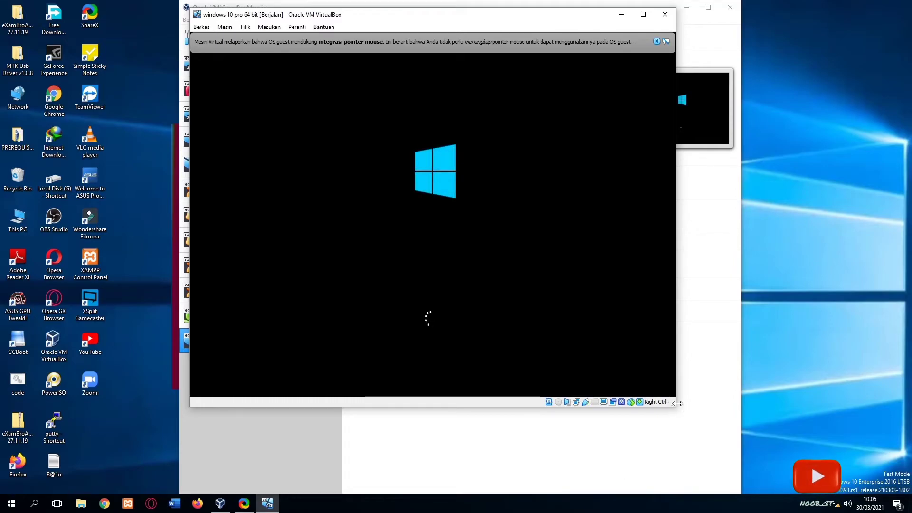
Enlarge the restarted machine's window again and close its mouse pointer integration notice.
drag(677, 403, 749, 467)
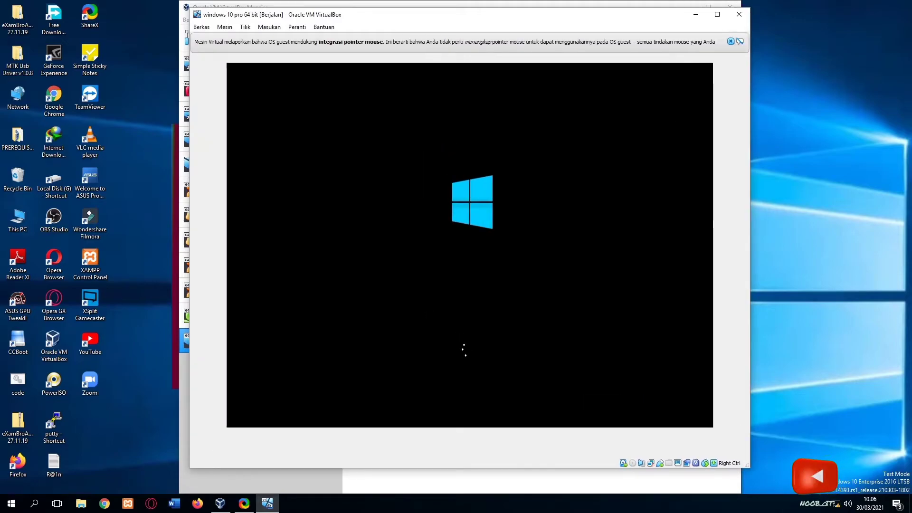
click(730, 42)
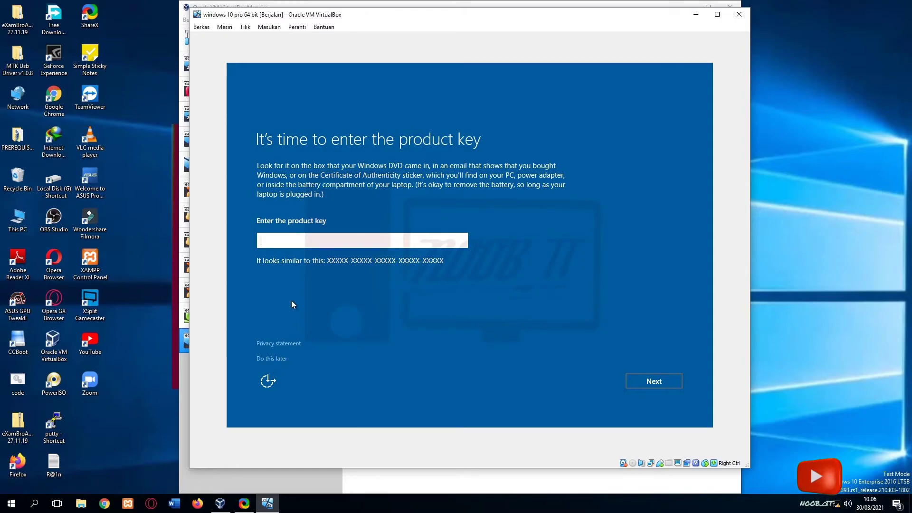
Skip entering the product key and continue past the Get going fast page.
click(278, 358)
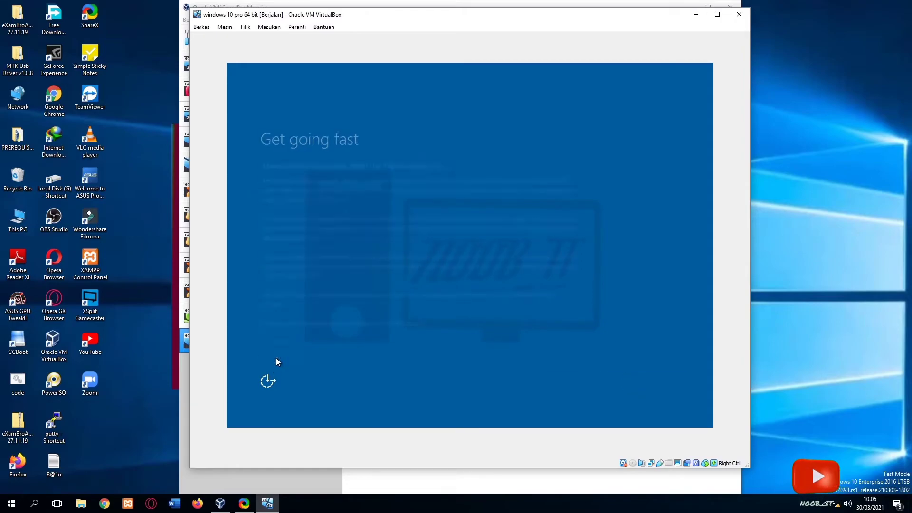
click(635, 386)
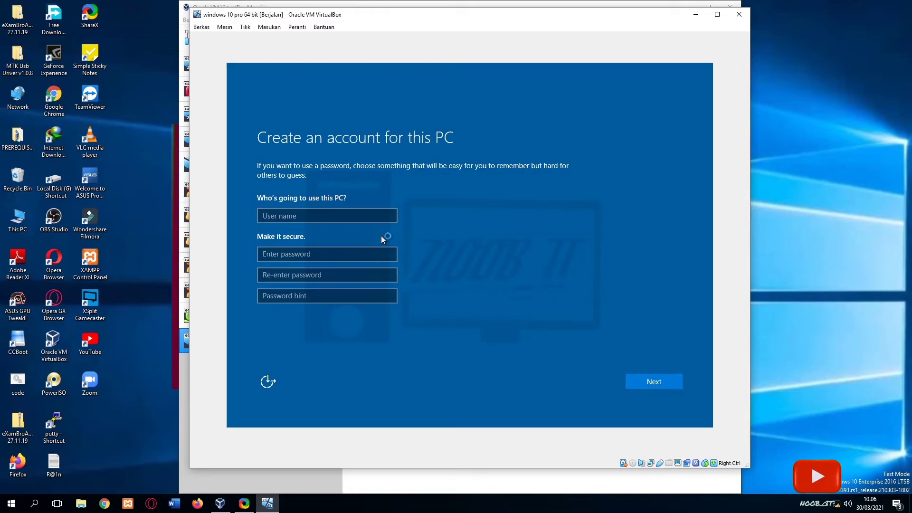
Create the PC account with the user name Noob_it, leaving the password and hint fields blank.
click(317, 214)
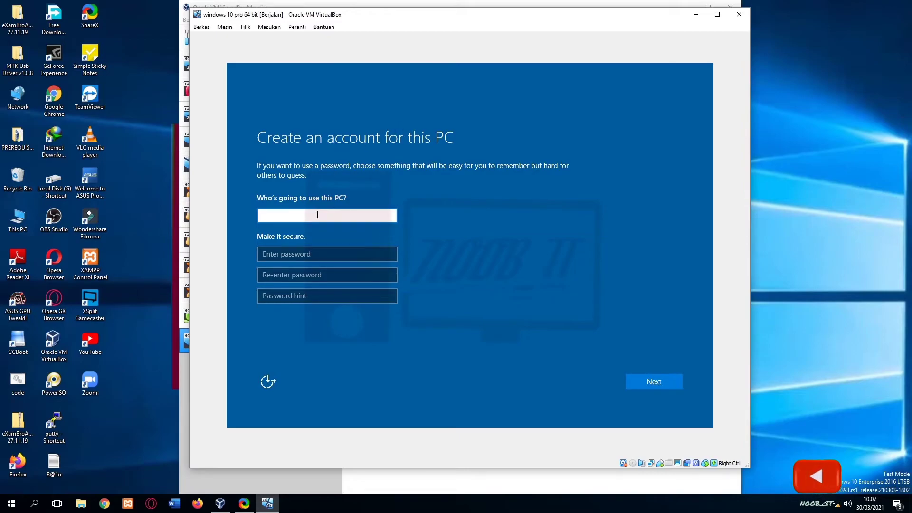
text(Noo)
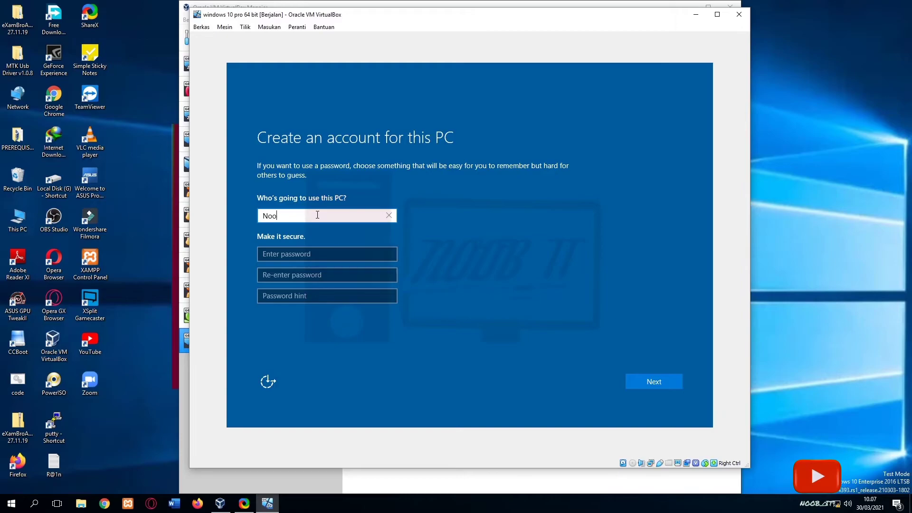
text(b_)
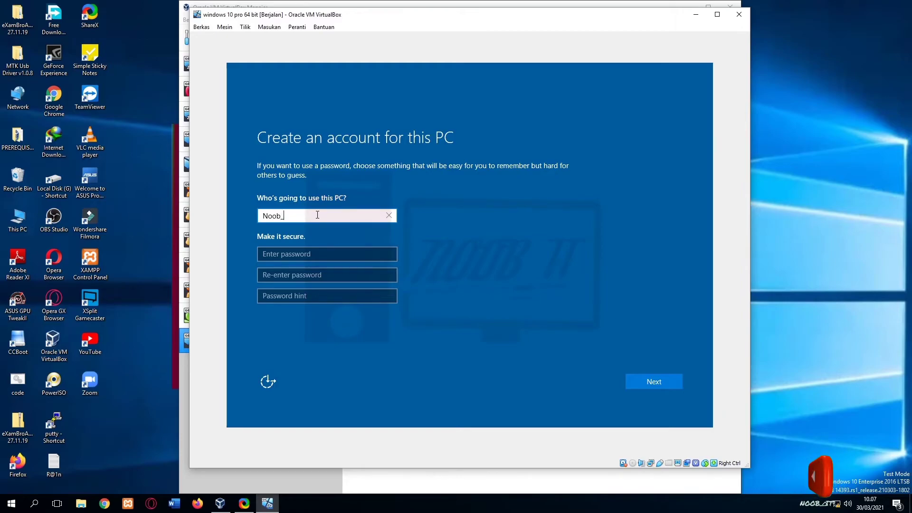
text( it)
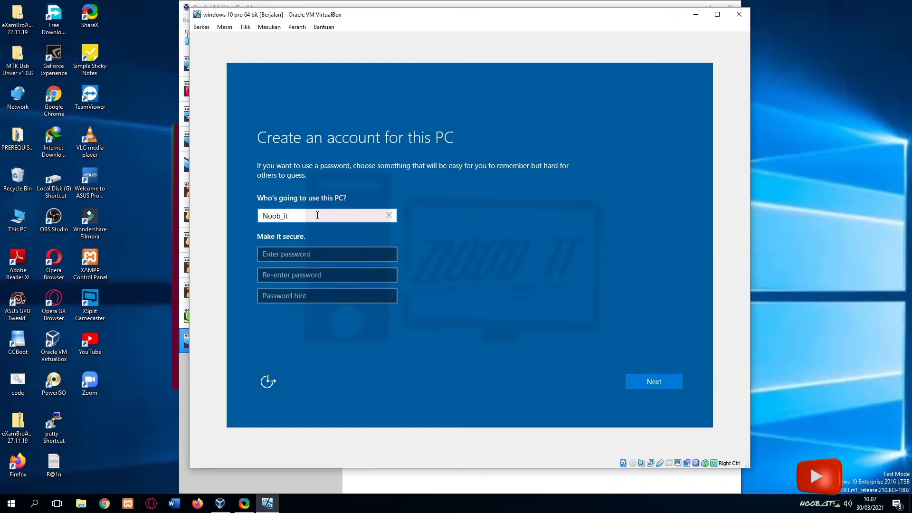
click(314, 255)
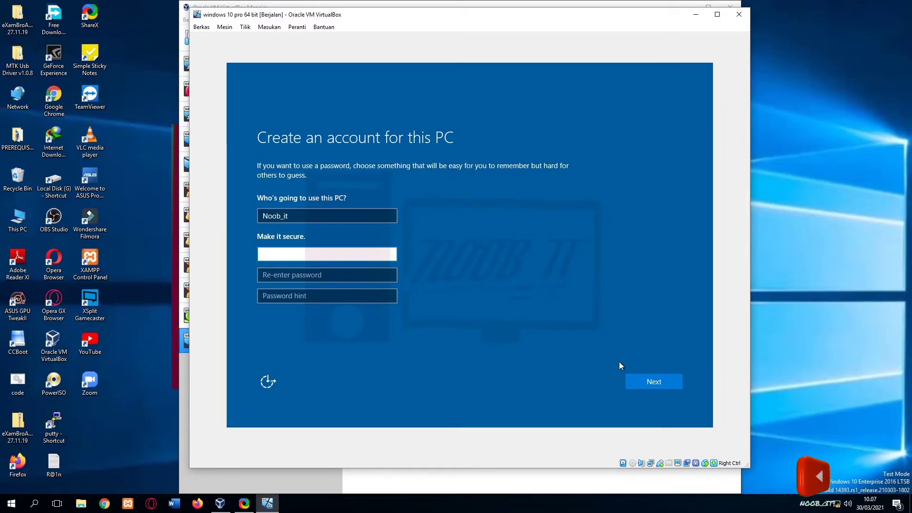
click(320, 275)
click(327, 296)
click(637, 383)
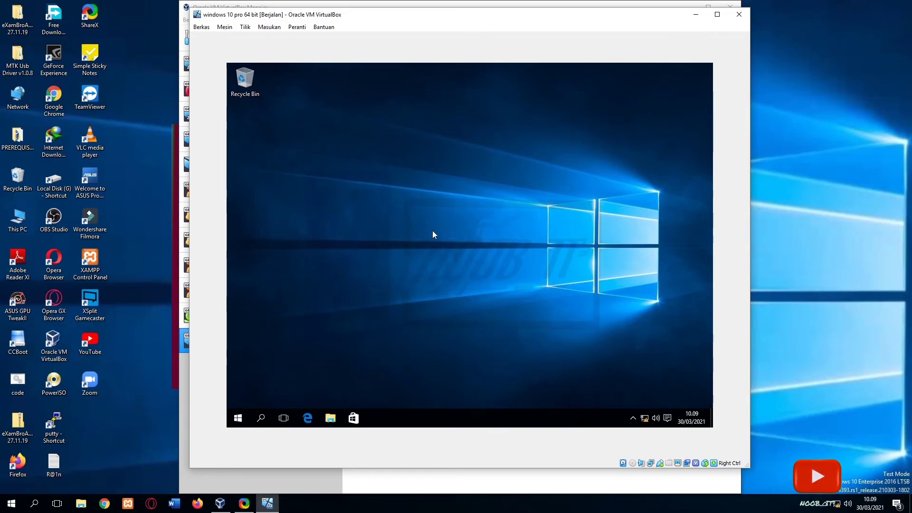
Open File Explorer in the guest Windows, dismiss the OneDrive welcome window and go to This PC.
click(632, 418)
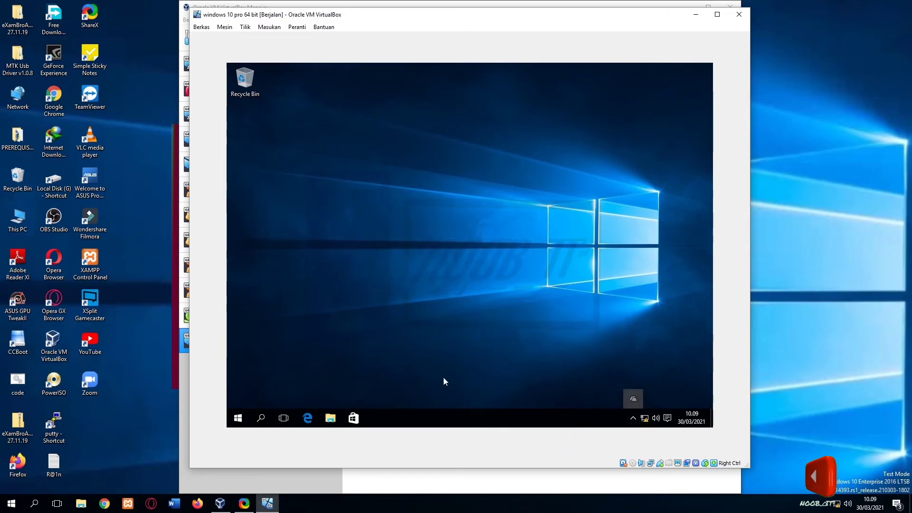
click(328, 417)
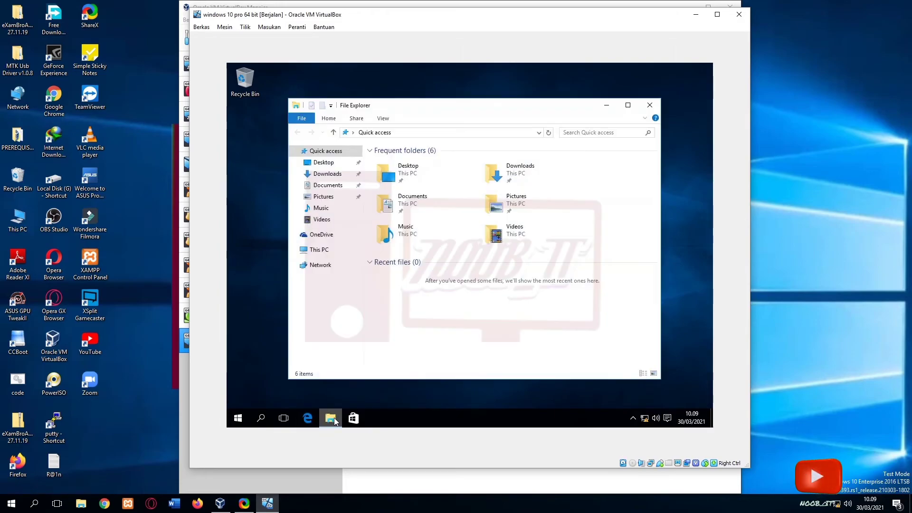
click(319, 265)
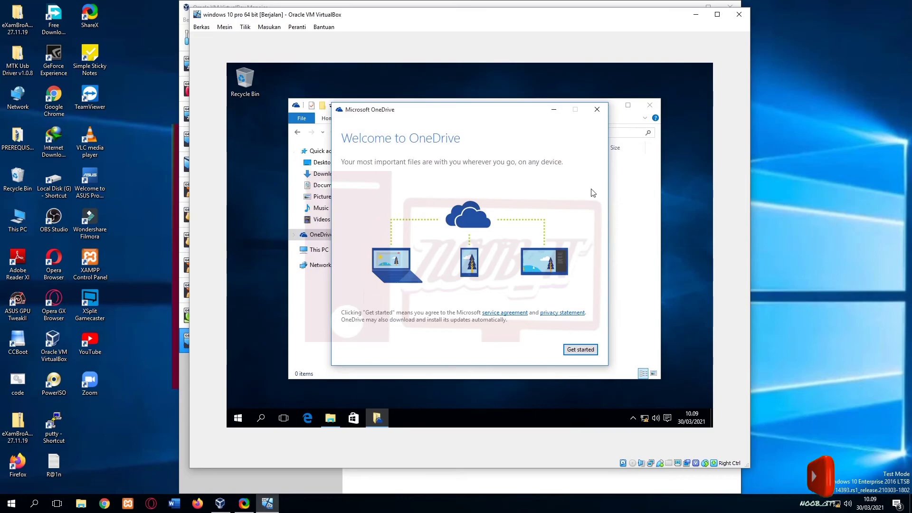
click(591, 107)
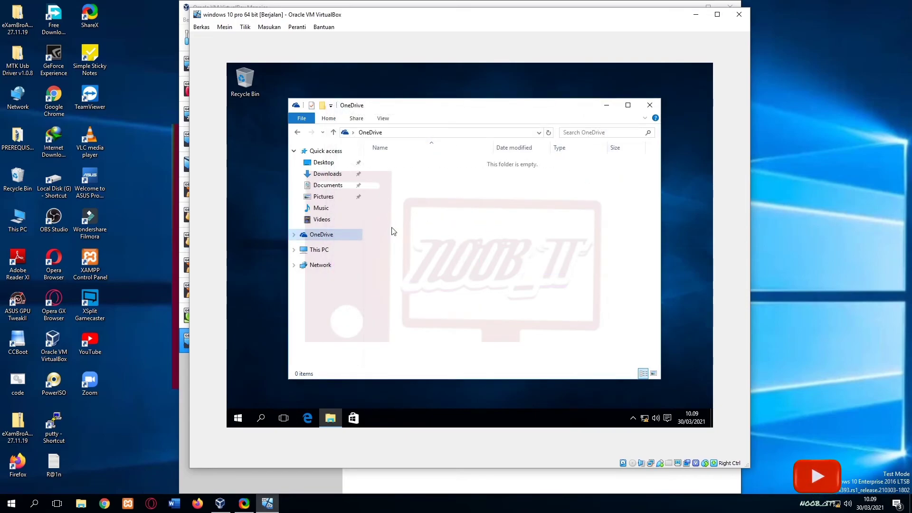
click(343, 249)
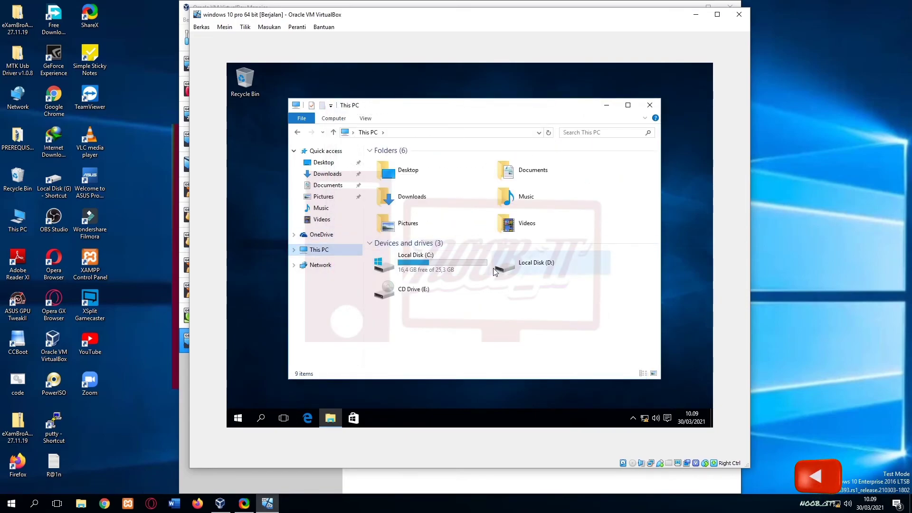
Quick-format Local Disk (D:) with the NTFS file system, 4096-byte allocation units and no volume label, and close the format dialog.
click(516, 271)
right_click(515, 271)
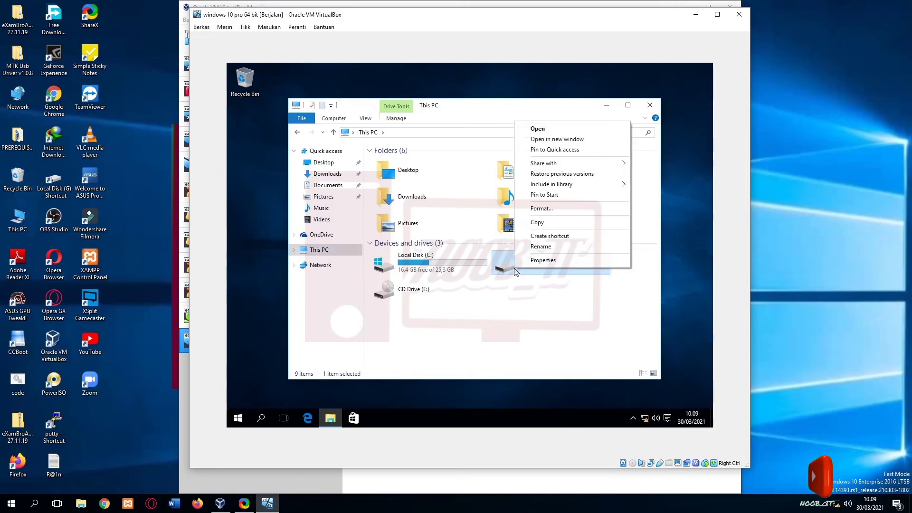
click(542, 209)
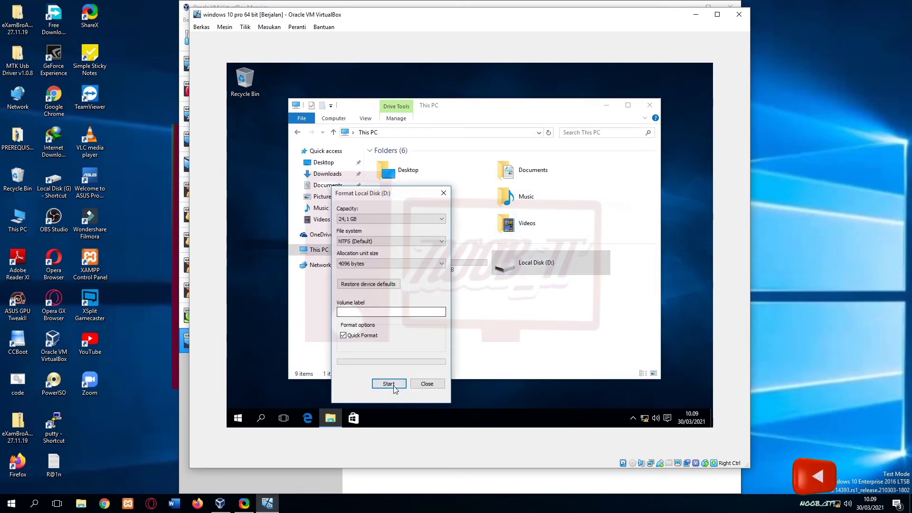
click(393, 388)
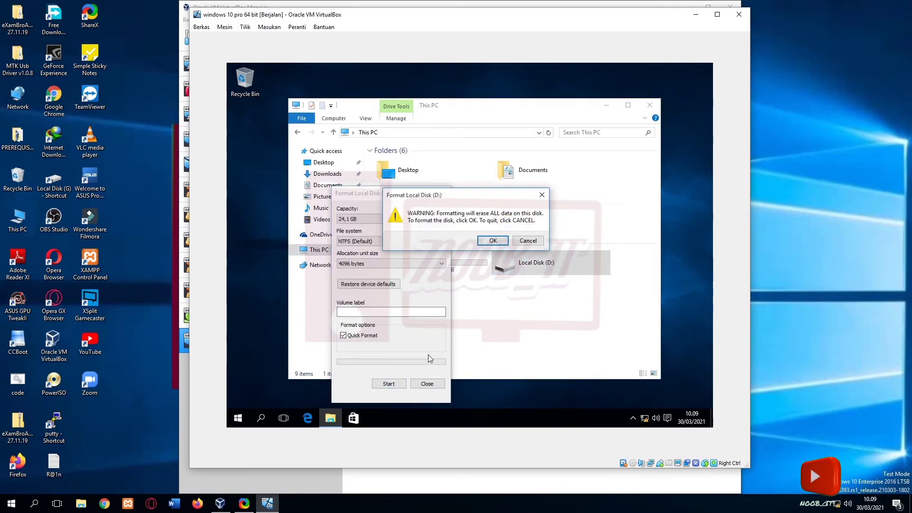
click(490, 241)
click(530, 238)
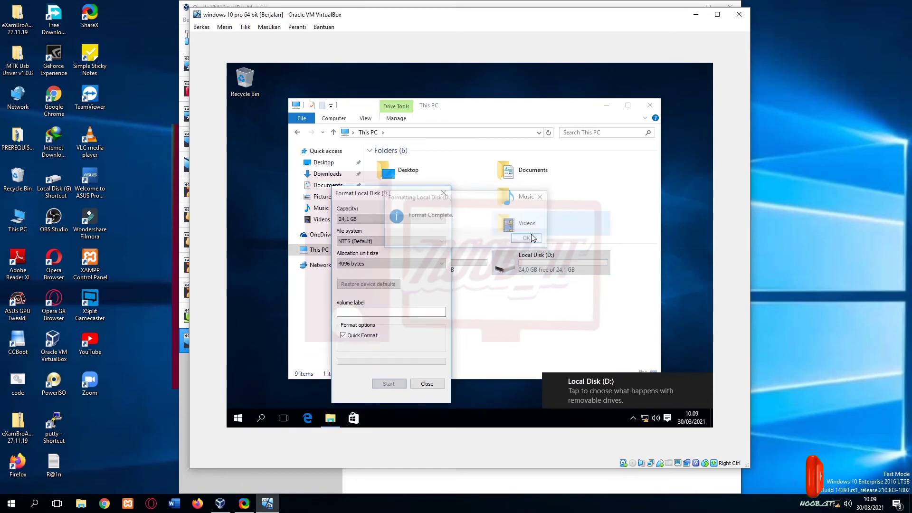
key(Escape)
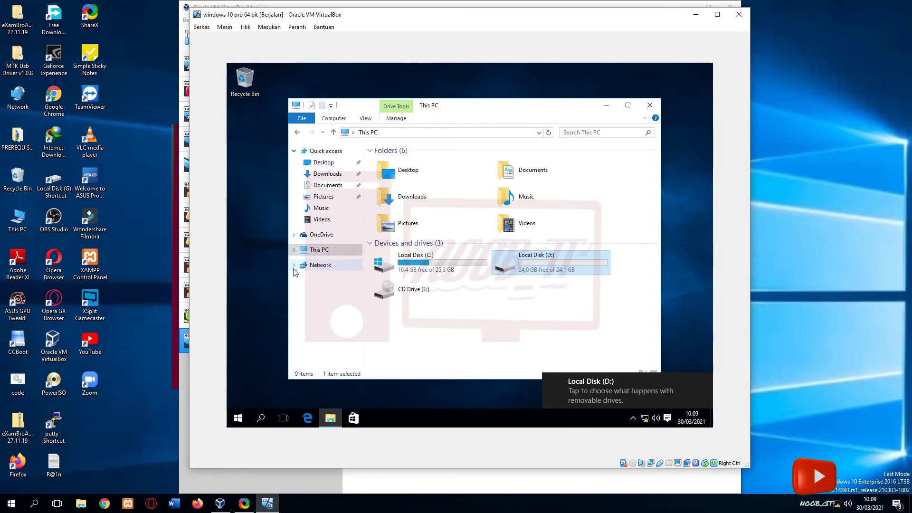
Expand This PC in the folder tree and view the contents of Local Disk (D:) and then Local Disk (C:).
click(293, 249)
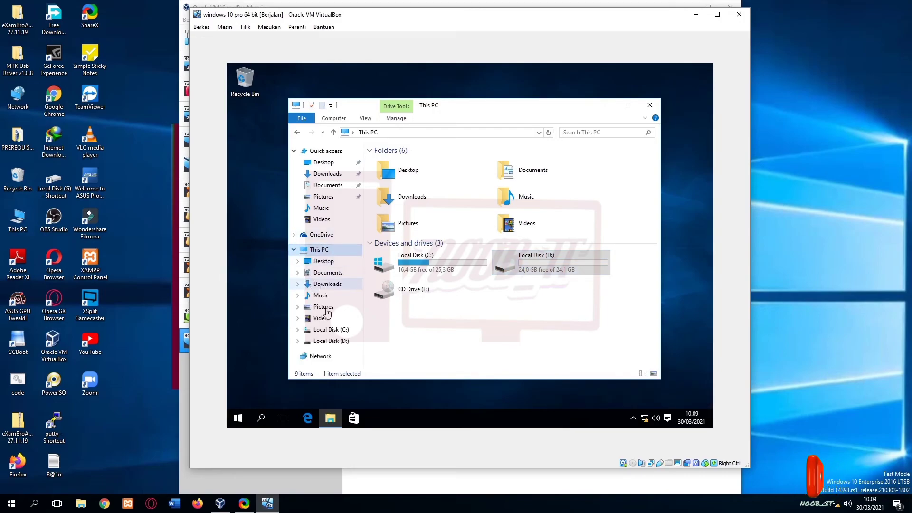
click(343, 341)
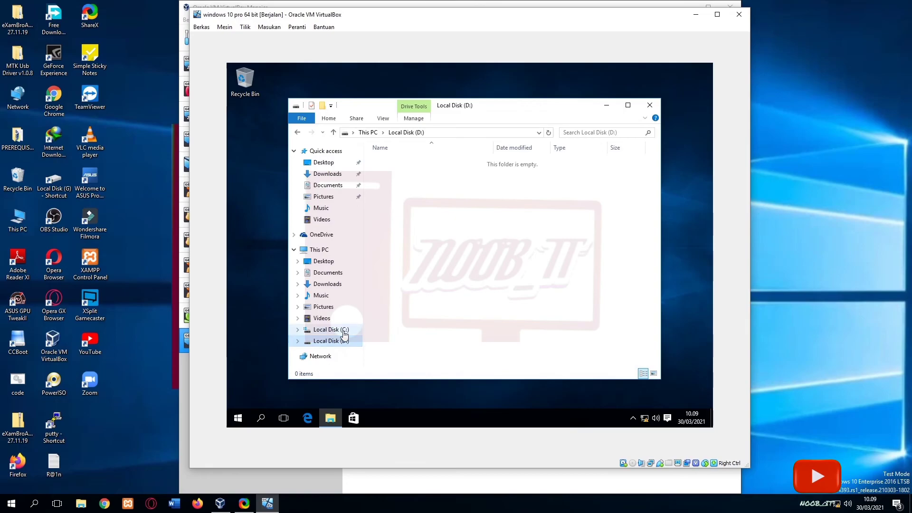
click(344, 331)
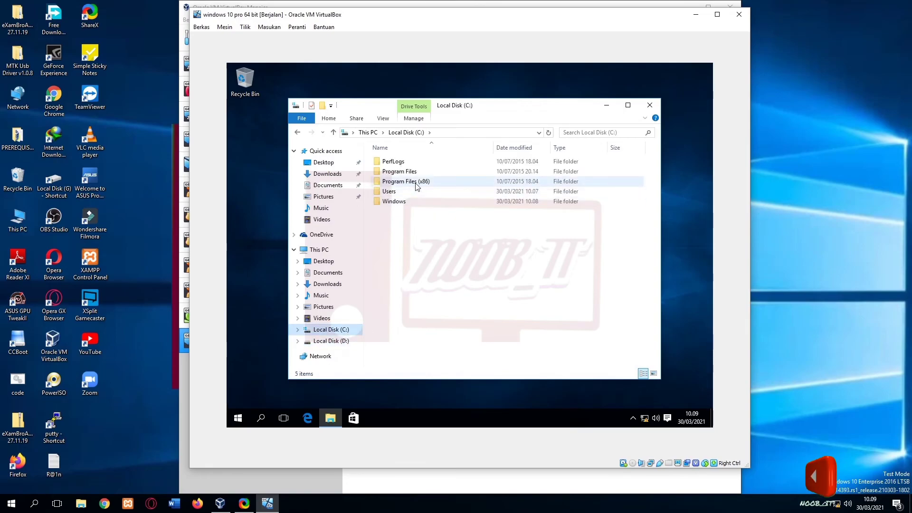
Review the guest computer's system properties, including Windows edition and activation, and close the System and File Explorer windows.
right_click(327, 250)
click(357, 382)
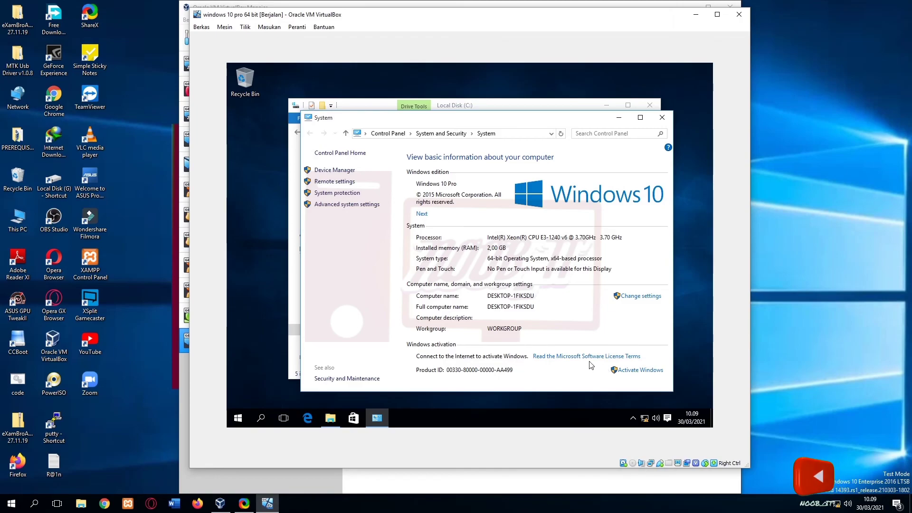
click(662, 118)
click(650, 105)
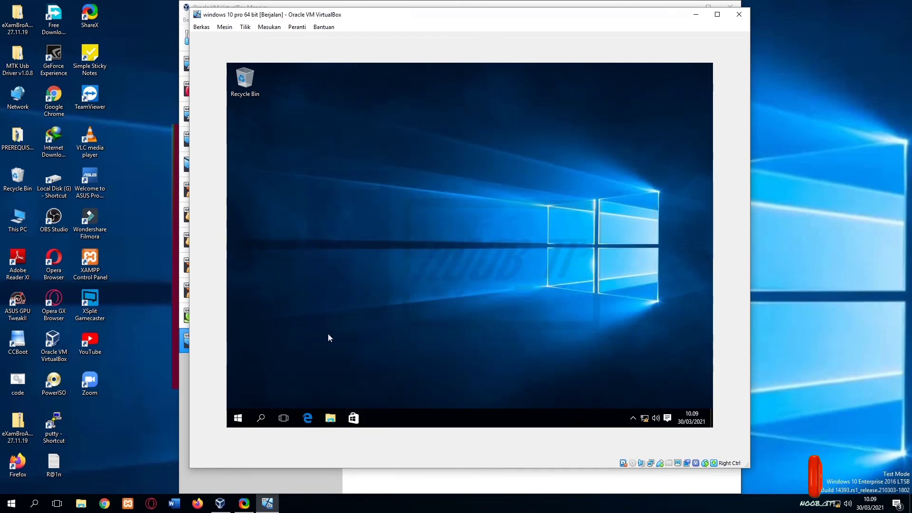
Refresh the guest desktop and shut down the guest Windows.
right_click(347, 183)
click(366, 211)
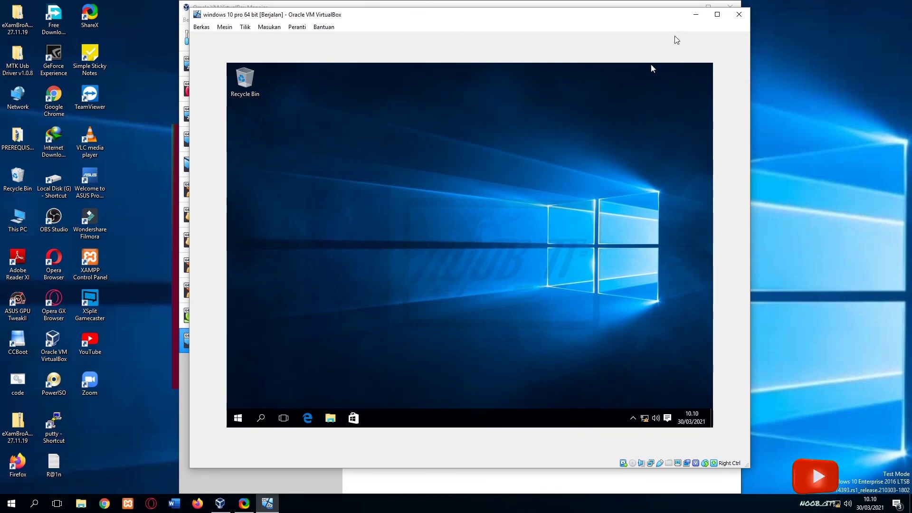
click(238, 417)
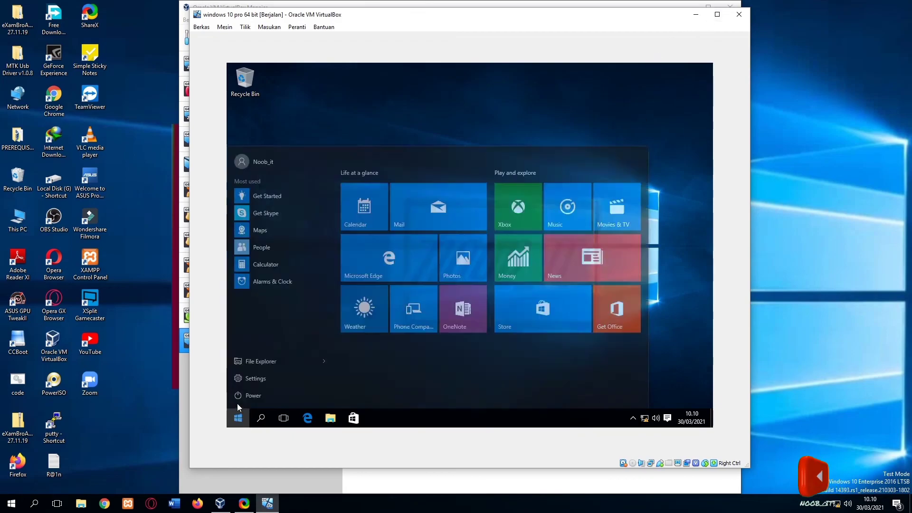
click(244, 382)
click(276, 349)
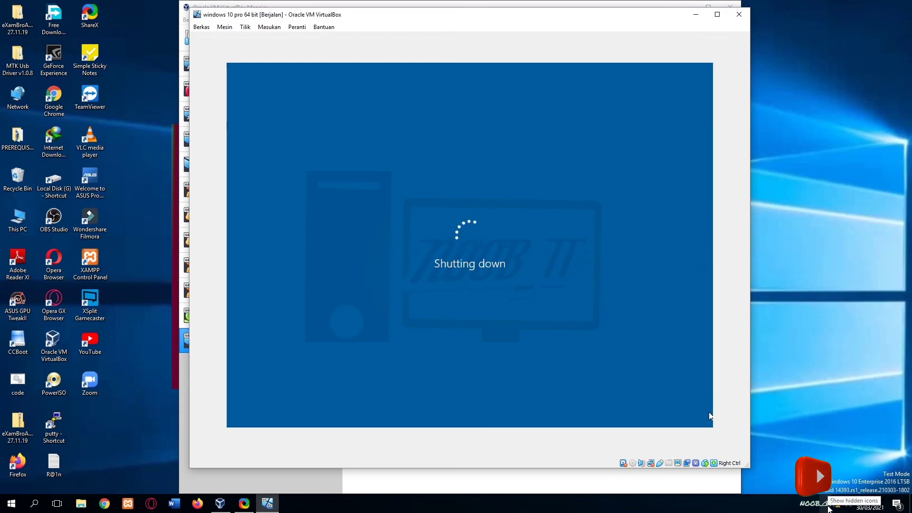
click(828, 508)
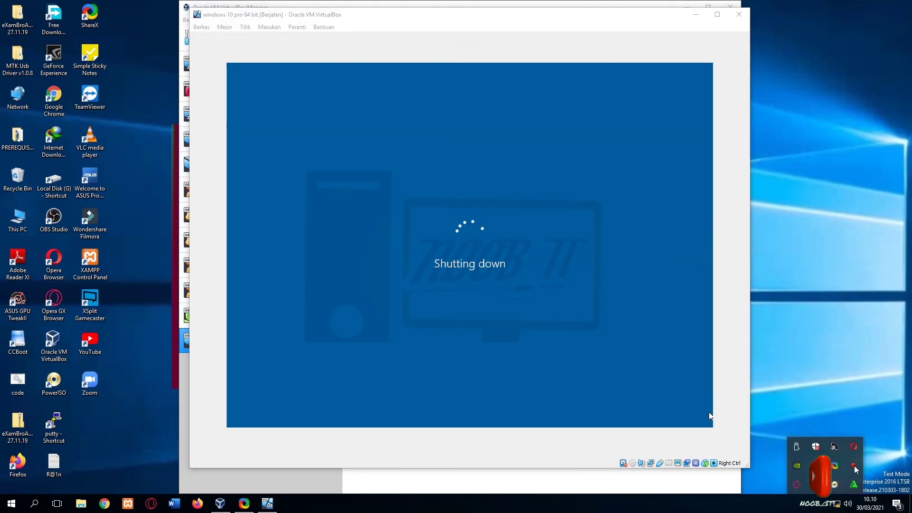